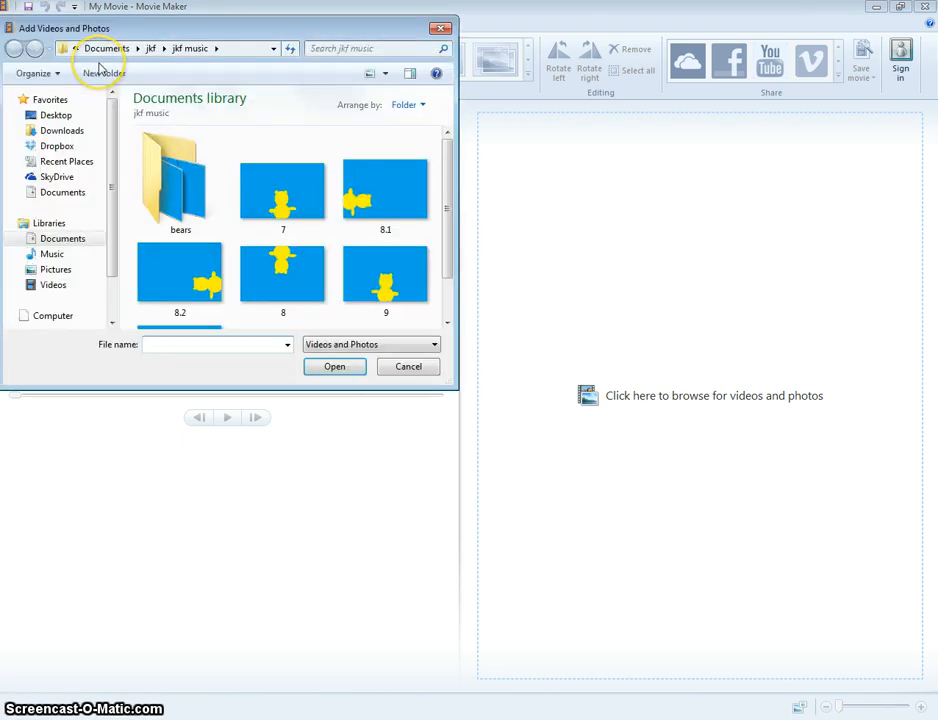
# Step: Add the images 7, 8.1, 8.2, 8, 9 and 10 from the jkf music folder to the movie
pyautogui.click(290, 200)
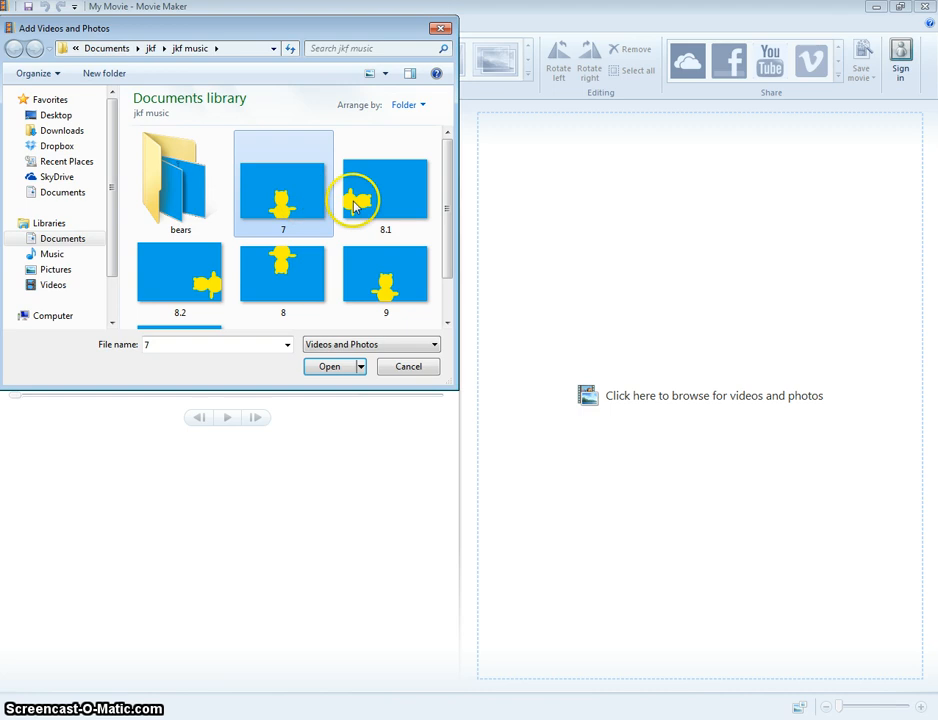
pyautogui.moveTo(438, 218); pyautogui.dragTo(448, 266)
pyautogui.keyDown('shift'); pyautogui.click(208, 290); pyautogui.keyUp('shift')
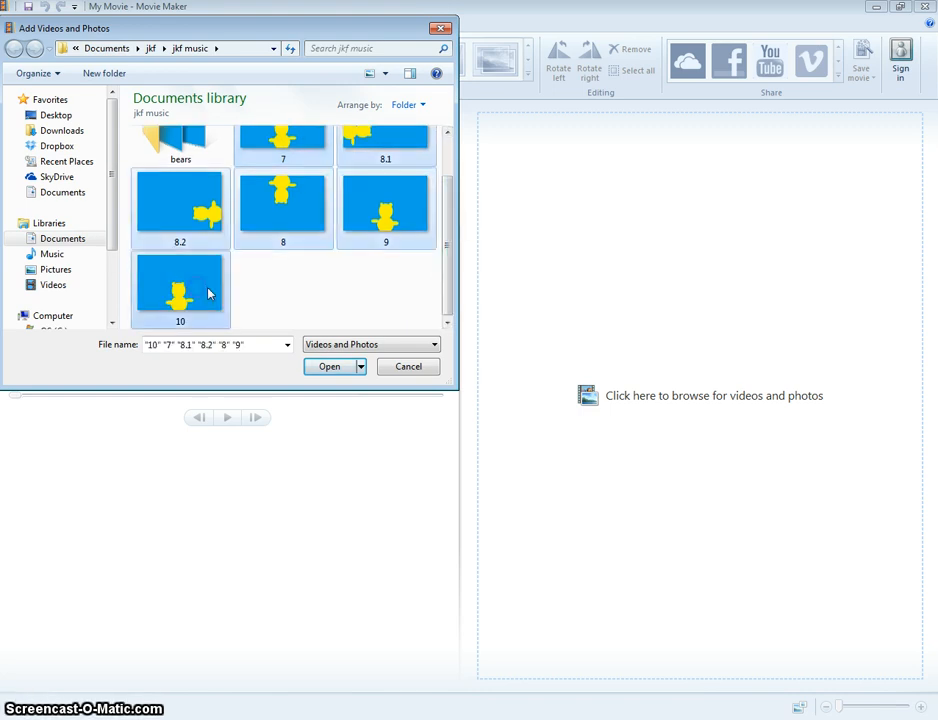
pyautogui.click(347, 370)
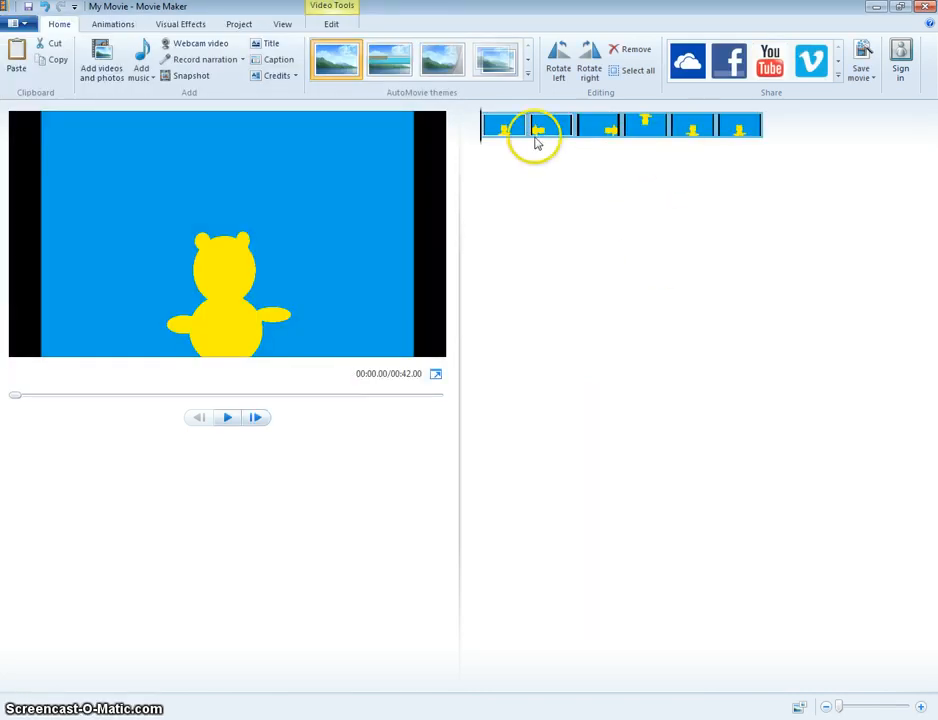
# Step: Move the two upright bear images 10 and 9 from the end of the storyboard to its beginning
pyautogui.moveTo(509, 136); pyautogui.dragTo(771, 143)
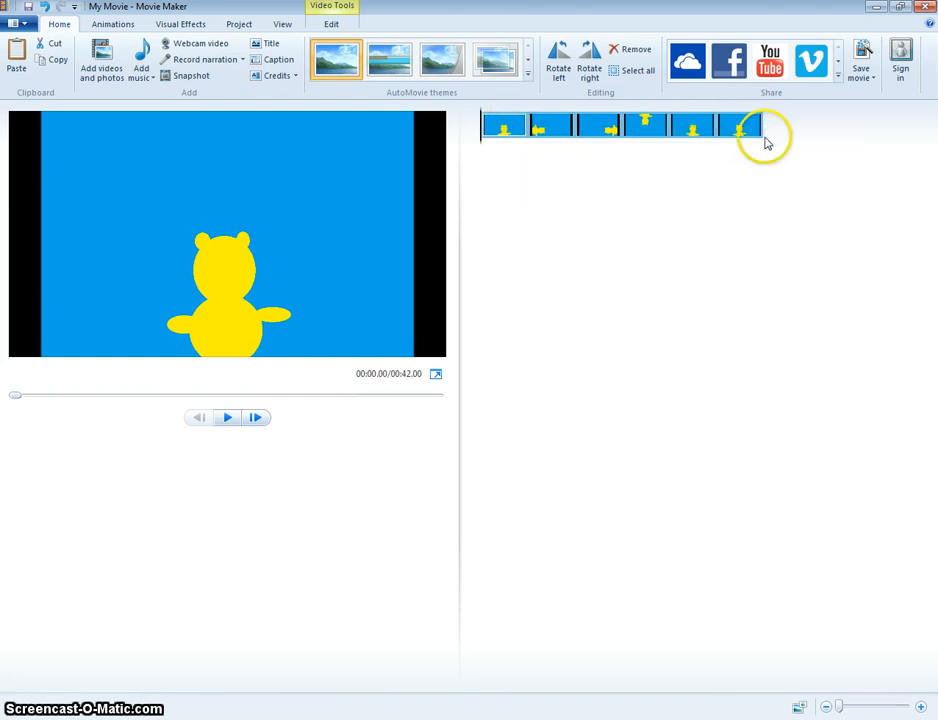
pyautogui.moveTo(496, 126); pyautogui.dragTo(555, 126)
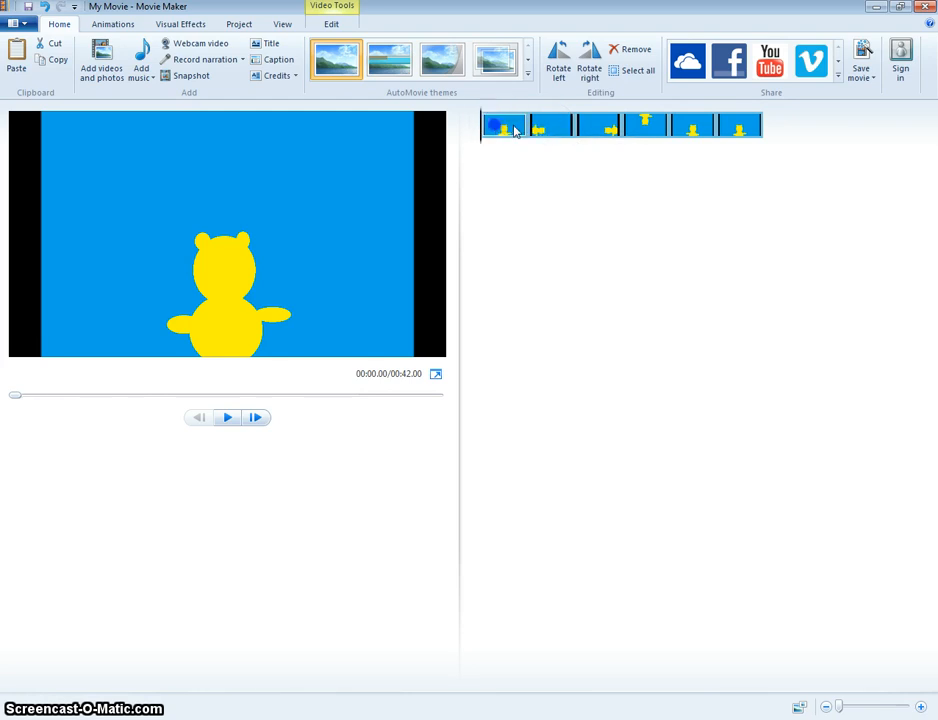
pyautogui.moveTo(736, 127); pyautogui.dragTo(505, 138)
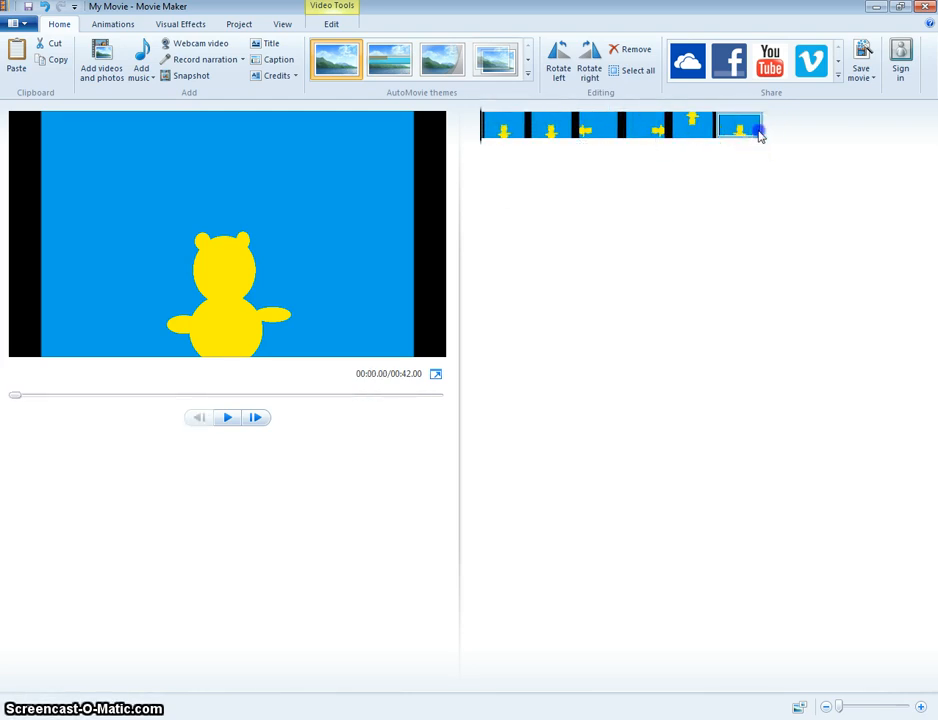
pyautogui.moveTo(758, 135); pyautogui.dragTo(494, 138)
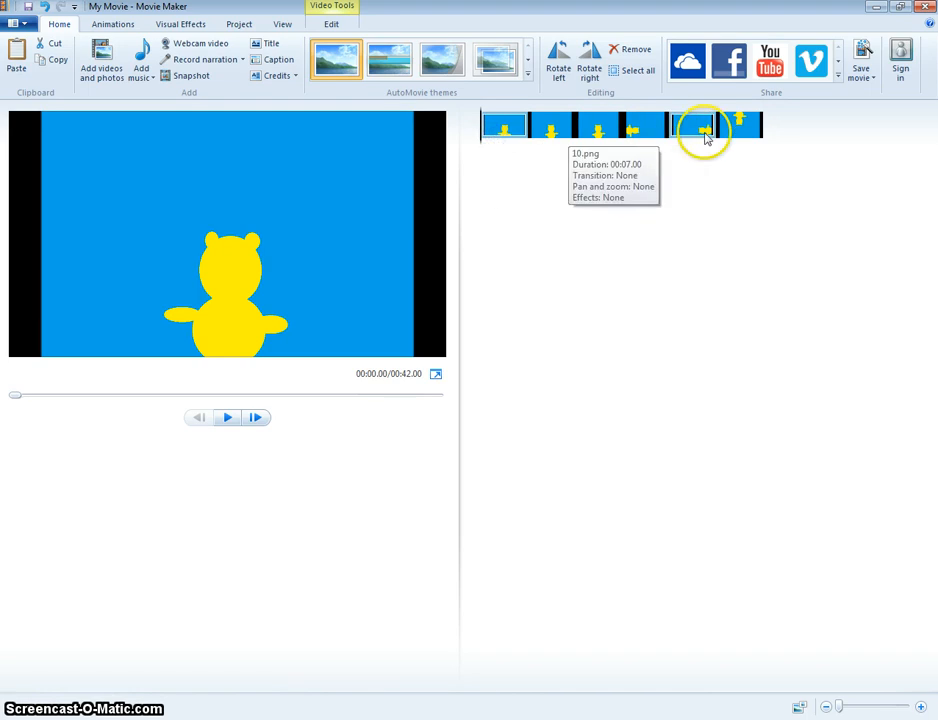
# Step: Compare the three upright bear clips at the beginning of the storyboard and delete the third one
pyautogui.click(547, 134)
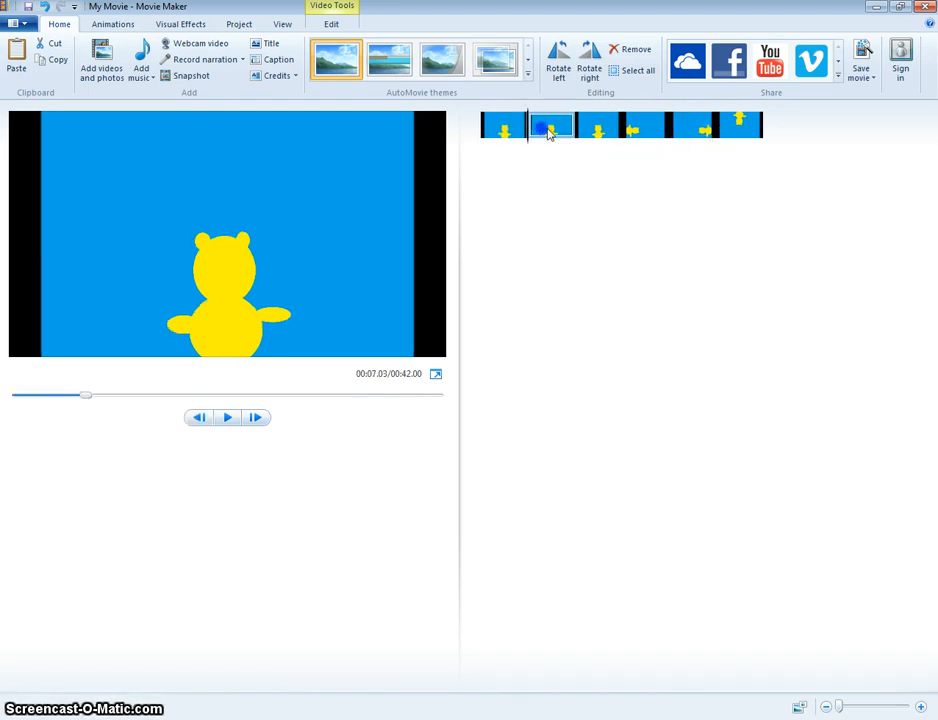
pyautogui.click(599, 136)
pyautogui.click(532, 138)
pyautogui.click(505, 134)
pyautogui.click(553, 136)
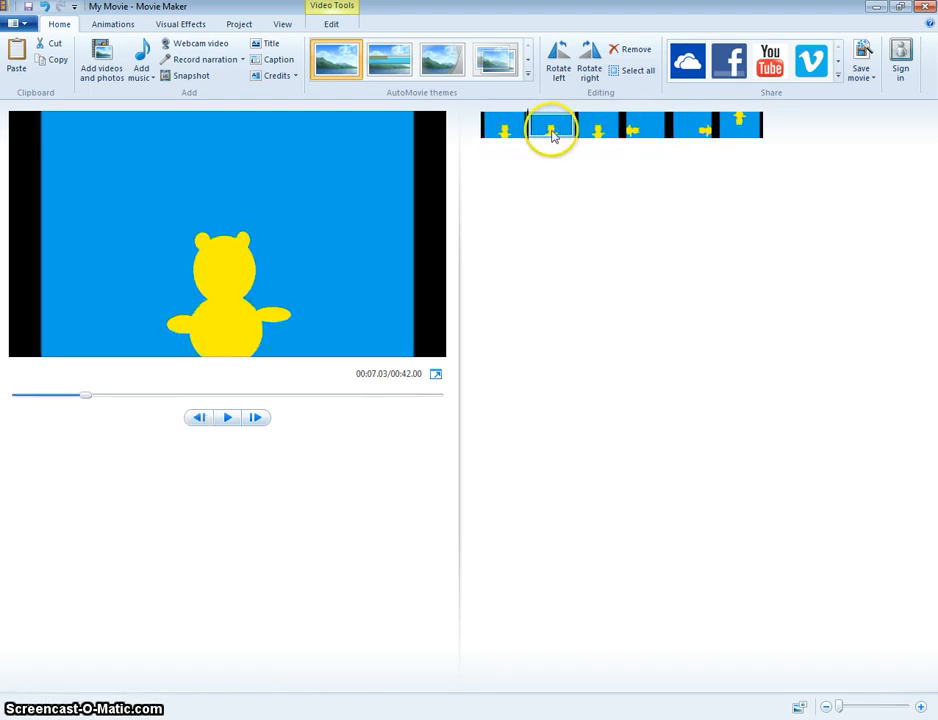
pyautogui.click(585, 137)
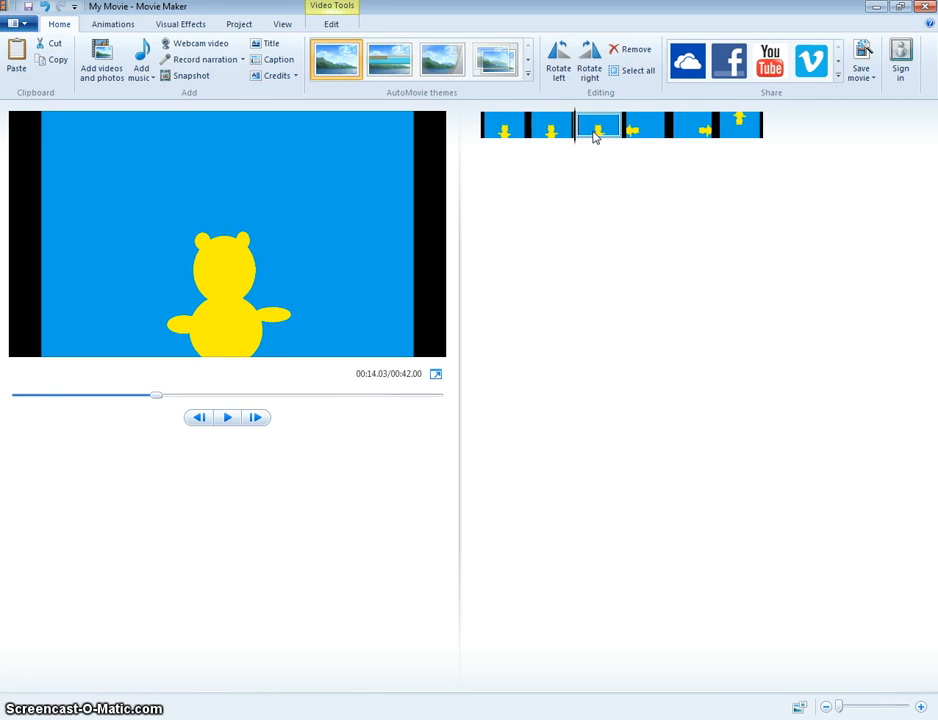
pyautogui.press('Delete')
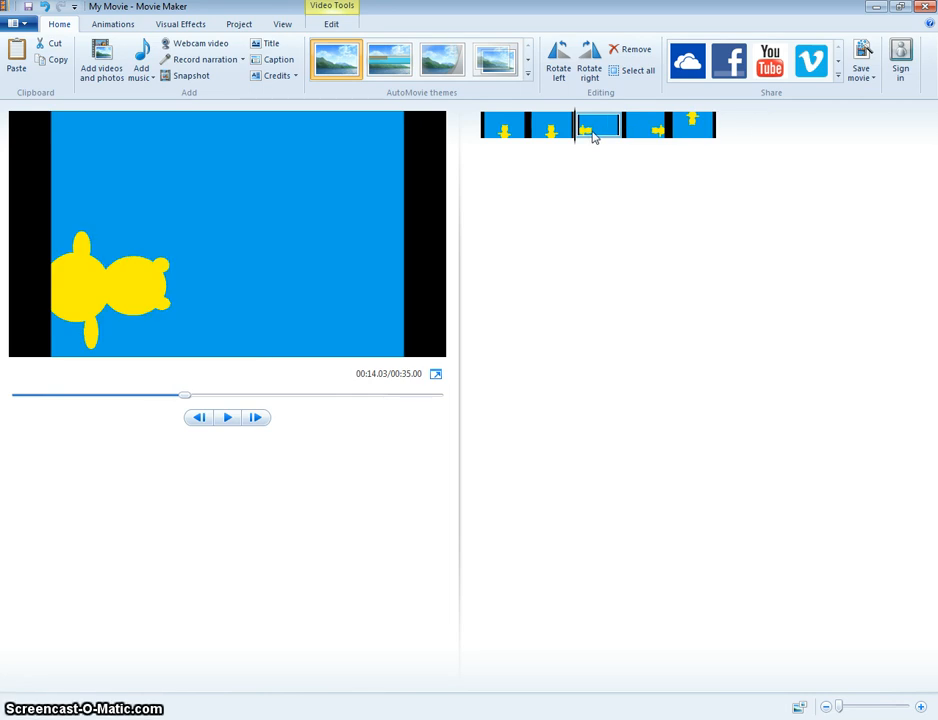
# Step: Open the first clip's editing options and go through the five clips to examine the order of the bear poses
pyautogui.doubleClick(512, 138)
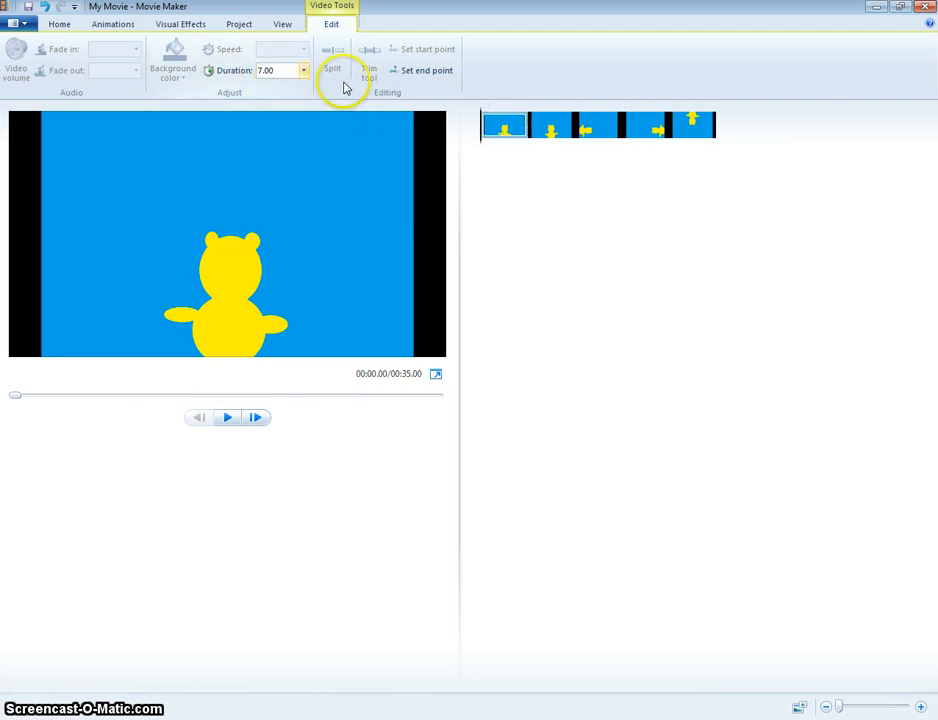
pyautogui.click(552, 132)
pyautogui.click(634, 130)
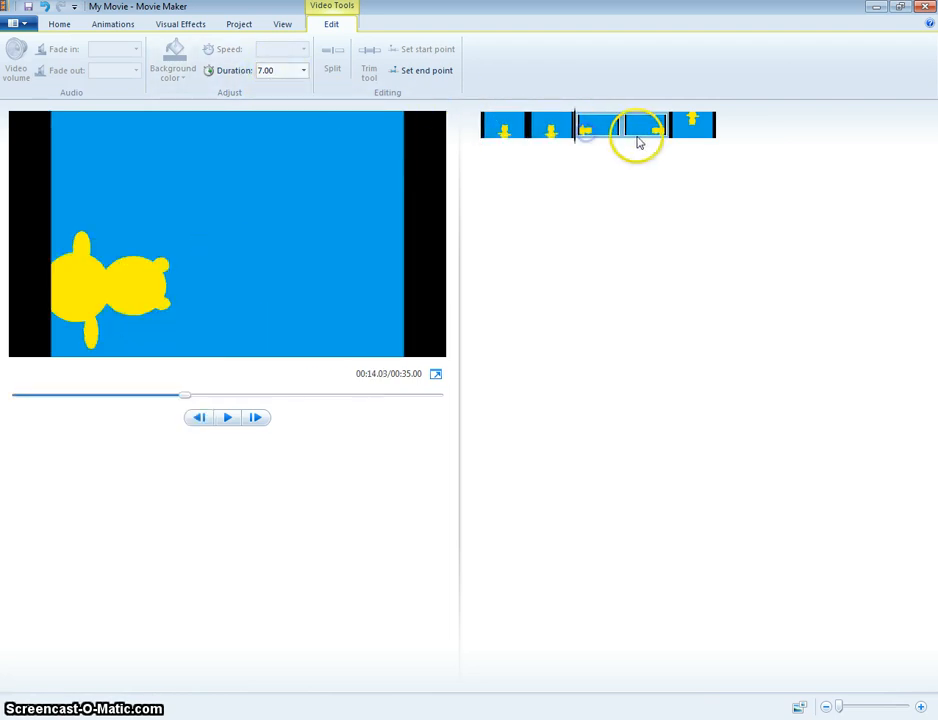
pyautogui.click(703, 128)
pyautogui.click(494, 126)
pyautogui.click(540, 133)
pyautogui.click(599, 137)
pyautogui.click(670, 137)
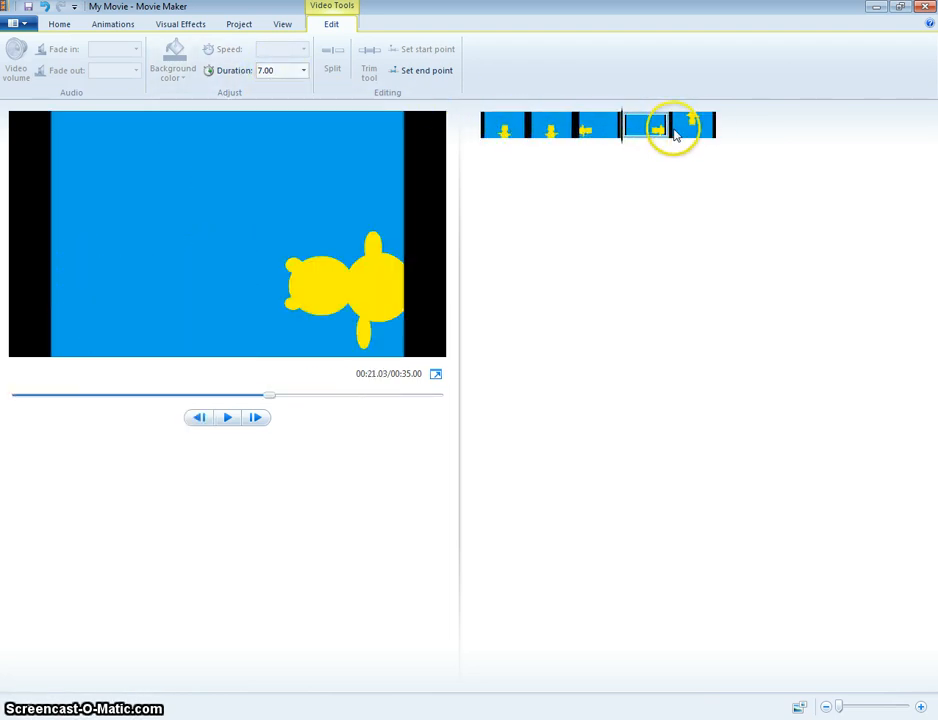
pyautogui.click(635, 137)
pyautogui.click(597, 138)
pyautogui.click(509, 130)
pyautogui.click(561, 138)
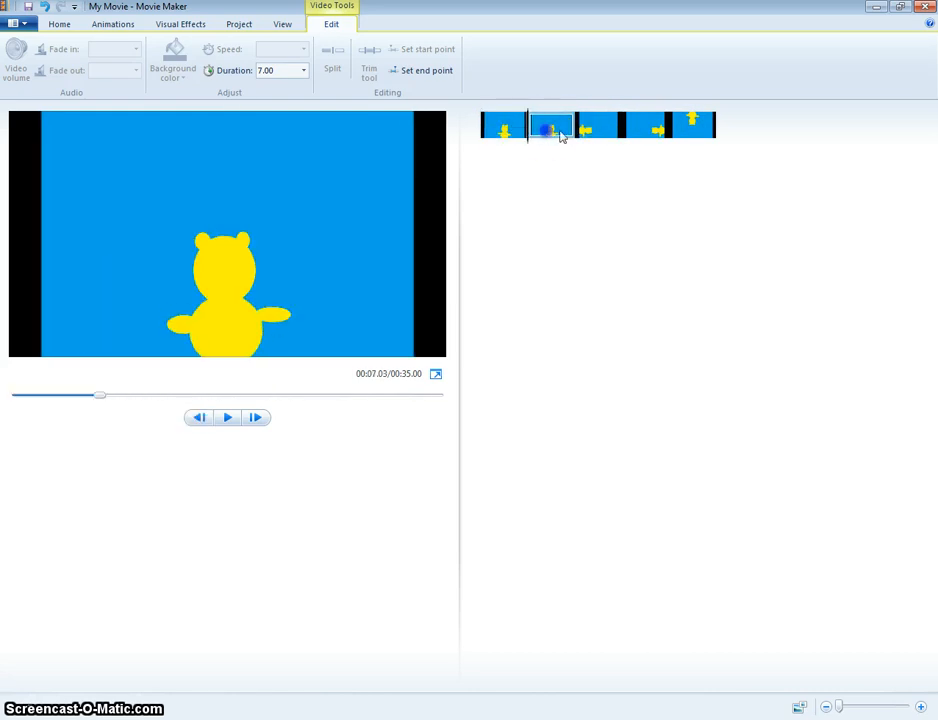
pyautogui.click(612, 137)
pyautogui.click(655, 134)
pyautogui.click(677, 134)
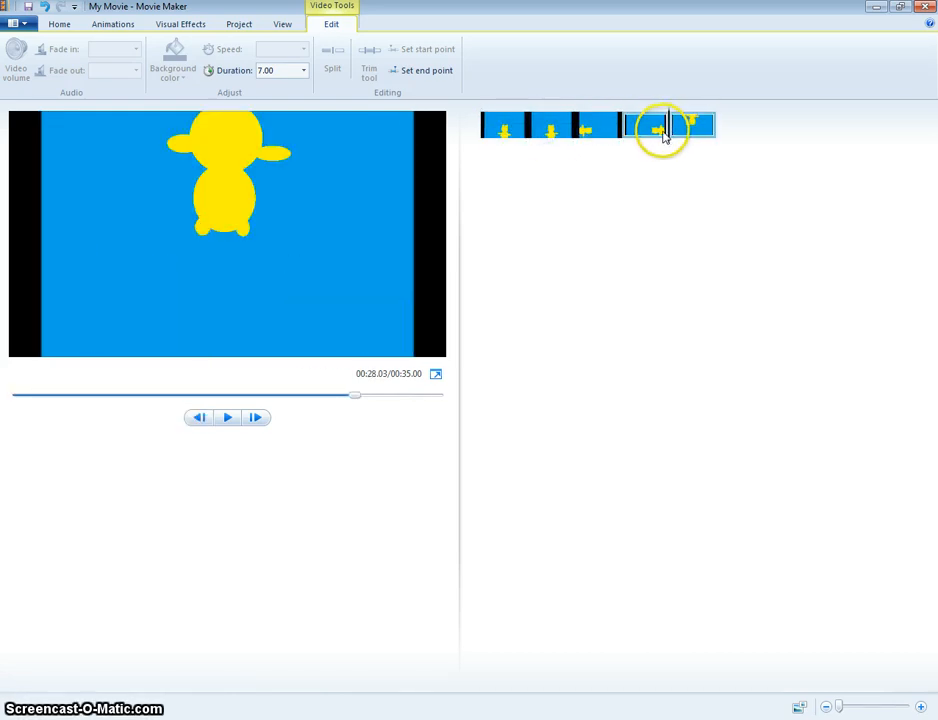
# Step: Set the first clip's duration to 0.5 seconds
pyautogui.click(502, 140)
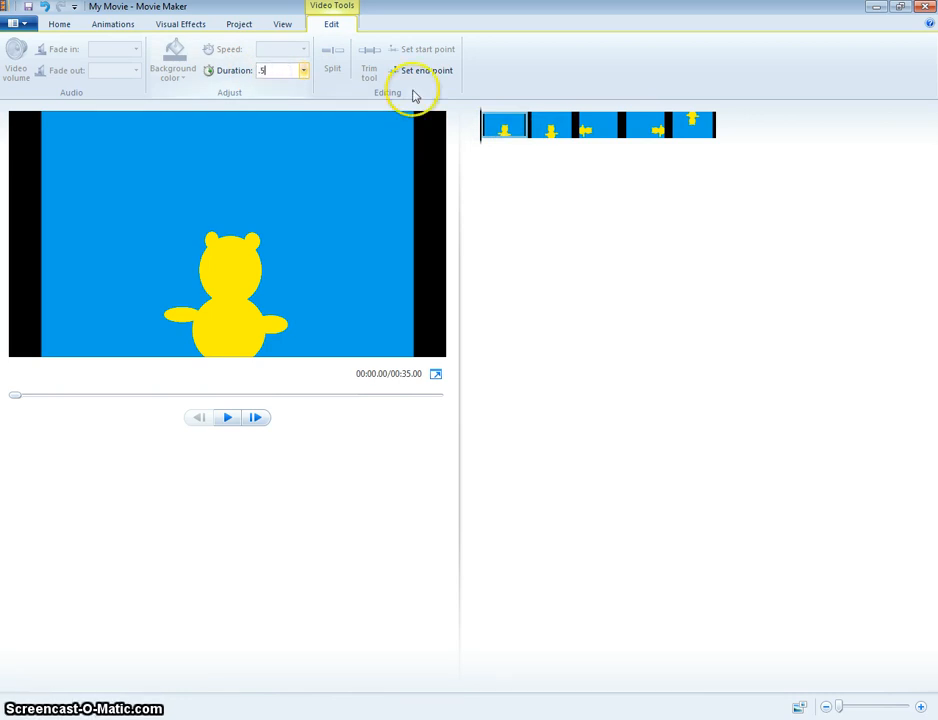
pyautogui.click(545, 138)
# Step: Select all five clips in the storyboard and set their duration to 0.5 seconds
pyautogui.click(509, 137)
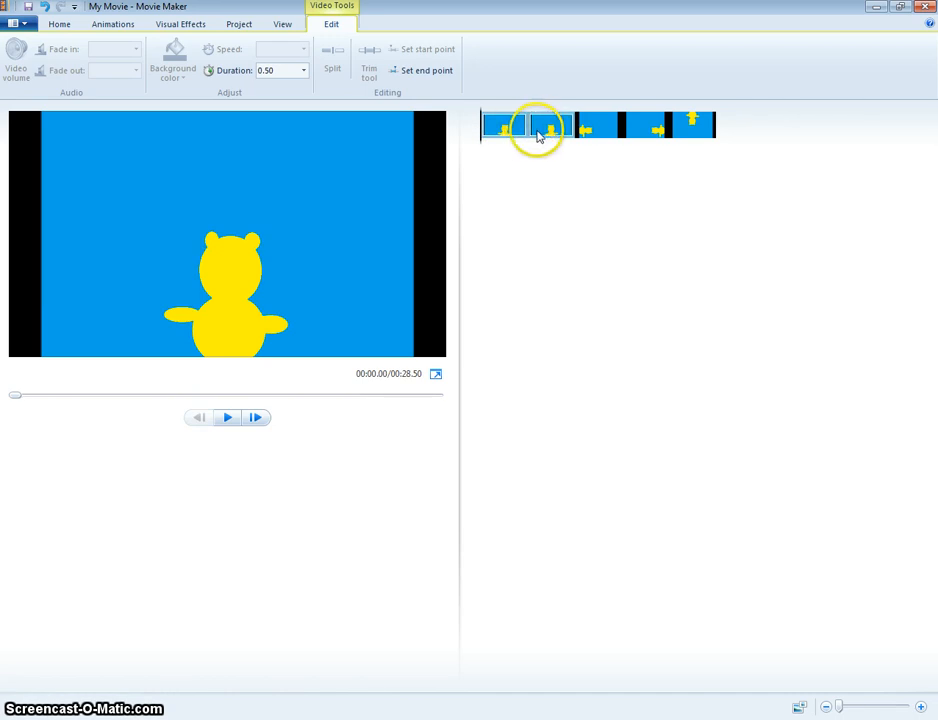
pyautogui.click(540, 136)
pyautogui.click(586, 136)
pyautogui.click(655, 147)
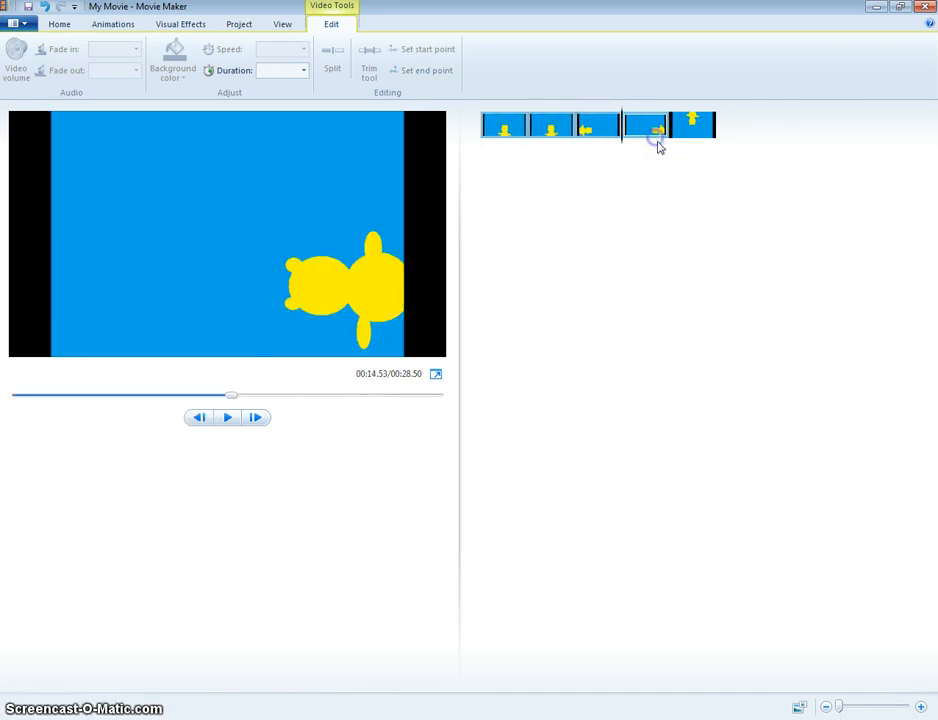
pyautogui.click(703, 146)
pyautogui.click(699, 145)
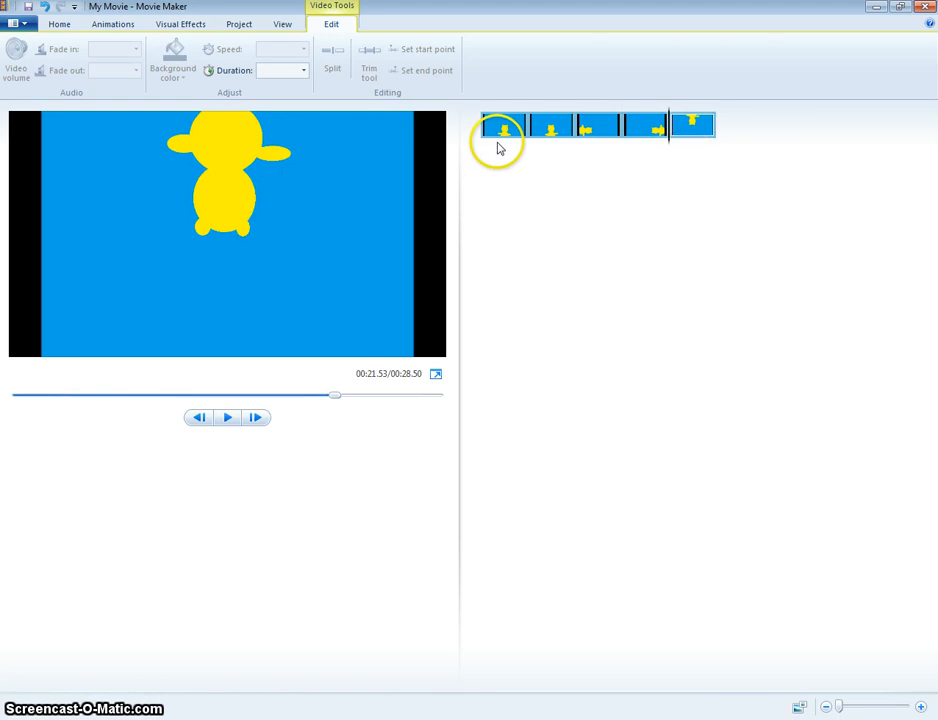
pyautogui.click(283, 74)
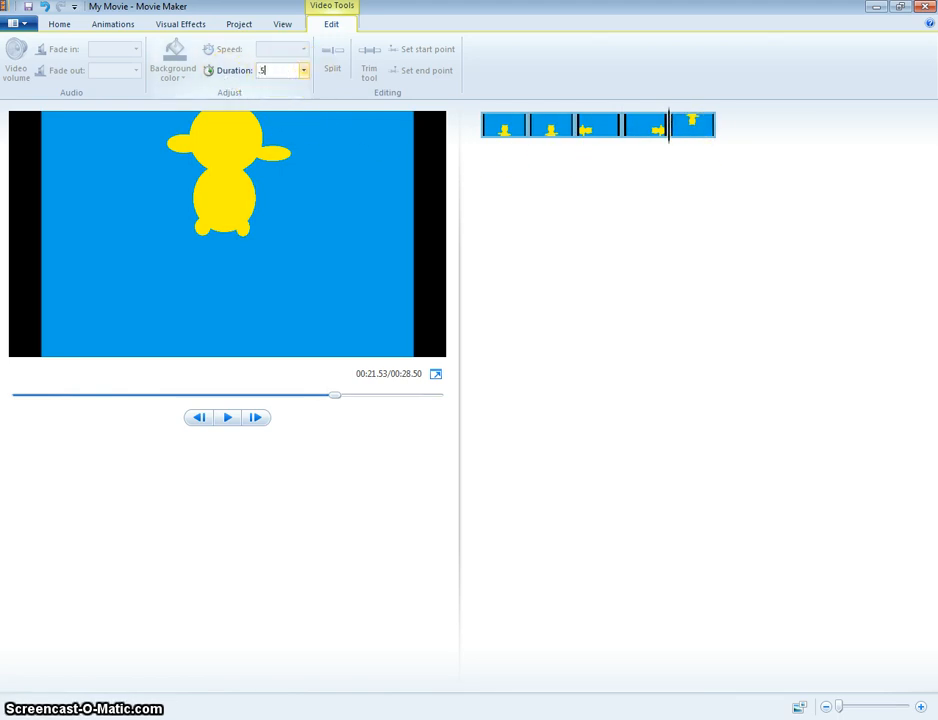
pyautogui.write('.5')
pyautogui.click(533, 185)
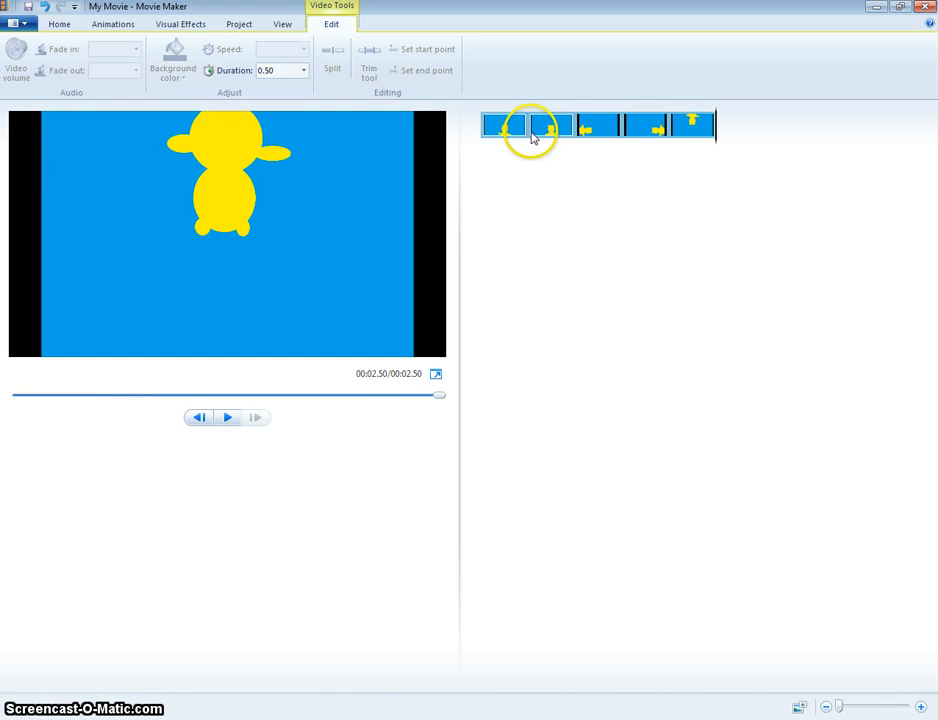
# Step: Go through the shortened clips one by one to examine the bear's sequence of movements
pyautogui.click(536, 134)
pyautogui.click(584, 134)
pyautogui.click(640, 133)
pyautogui.click(680, 136)
pyautogui.click(603, 137)
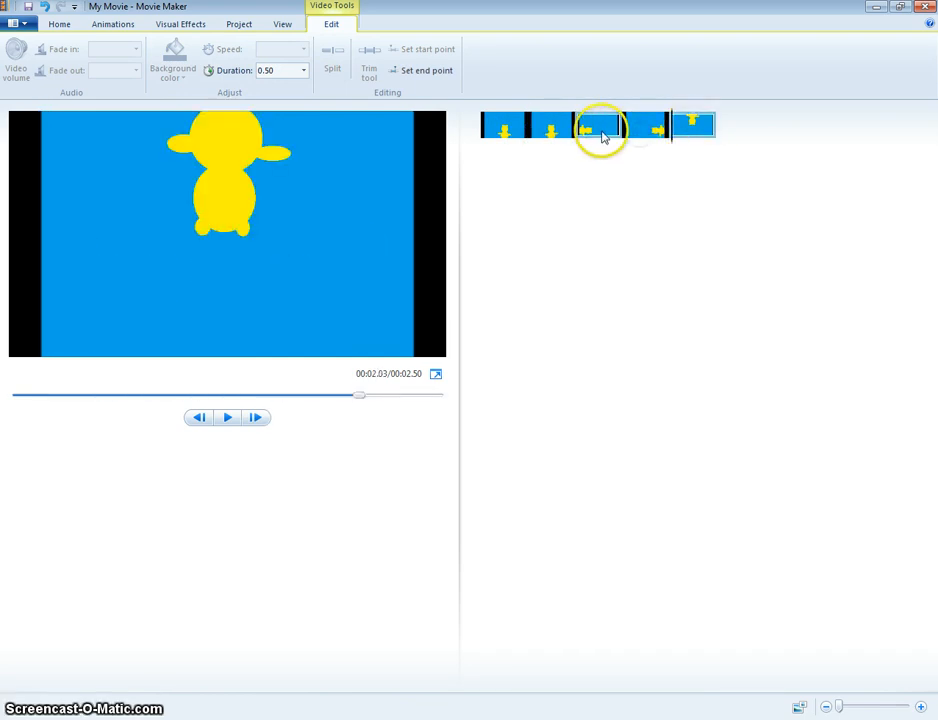
pyautogui.click(515, 140)
pyautogui.click(549, 140)
pyautogui.click(620, 134)
pyautogui.click(627, 136)
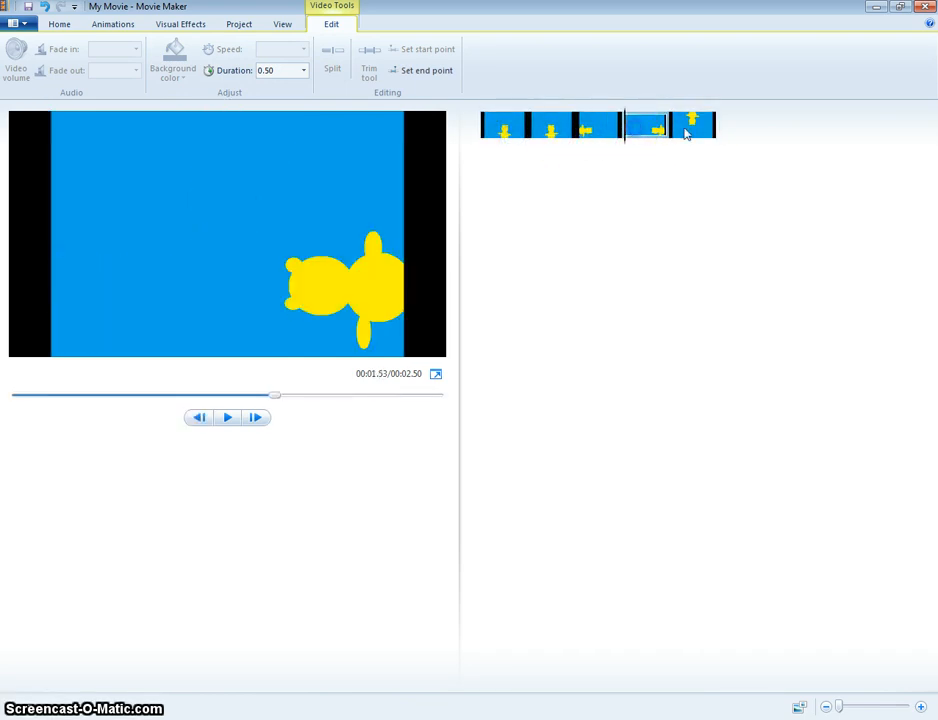
pyautogui.click(688, 134)
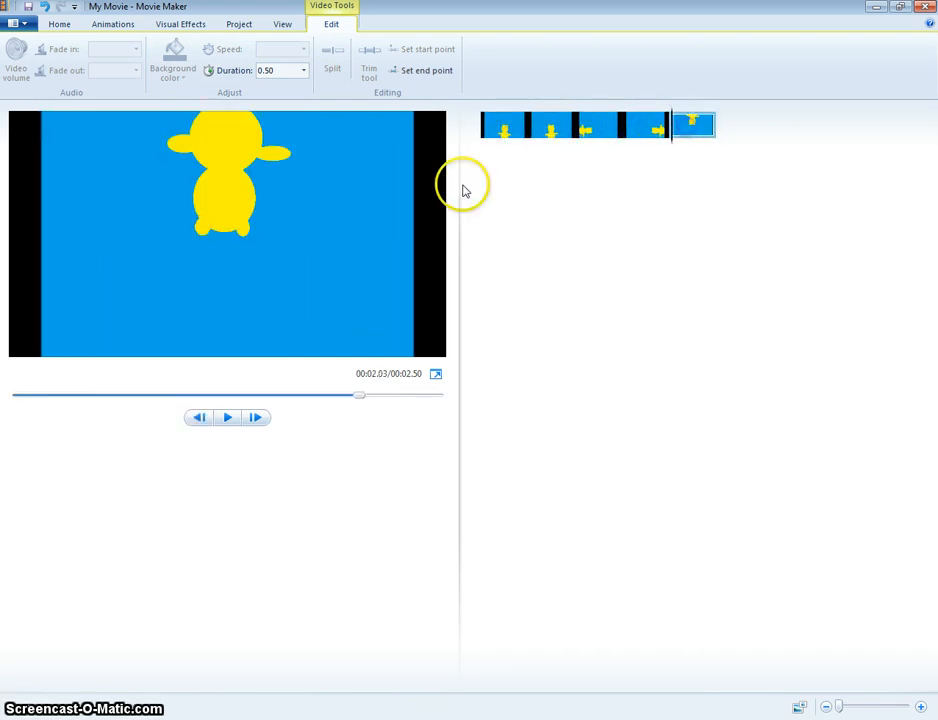
# Step: Play the movie from the first clip to check the animation's timing
pyautogui.click(505, 140)
pyautogui.click(227, 418)
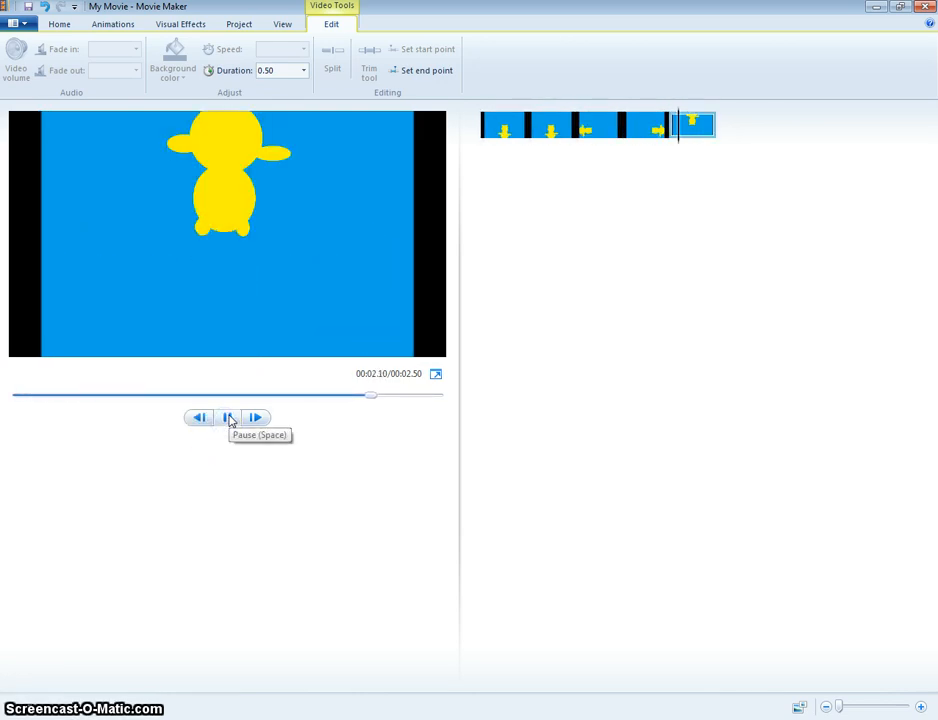
pyautogui.click(229, 418)
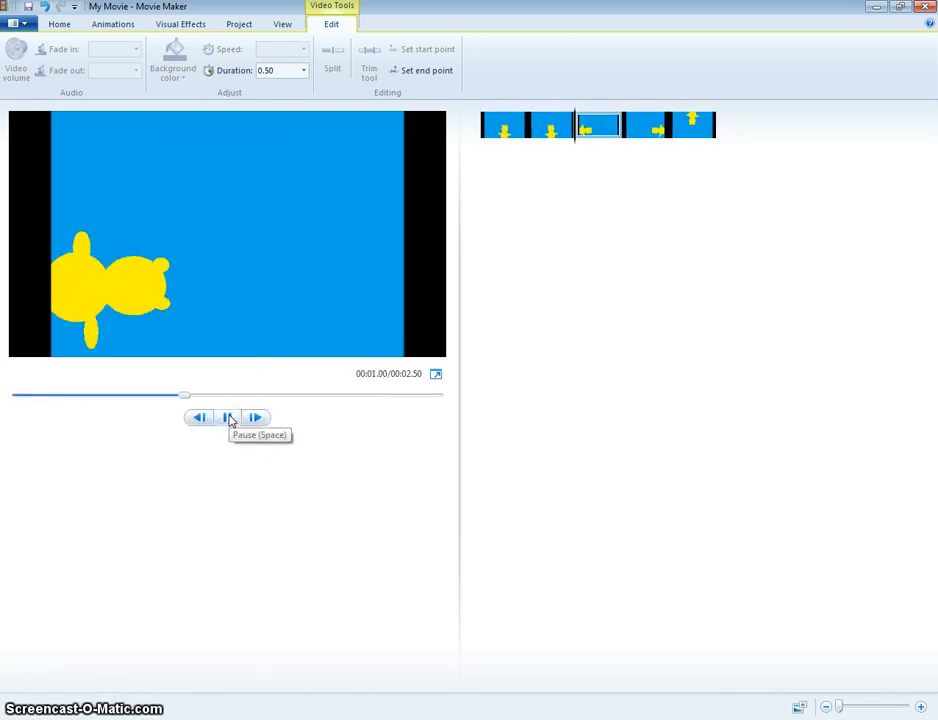
# Step: Select all five clips in the storyboard and copy them
pyautogui.click(503, 126)
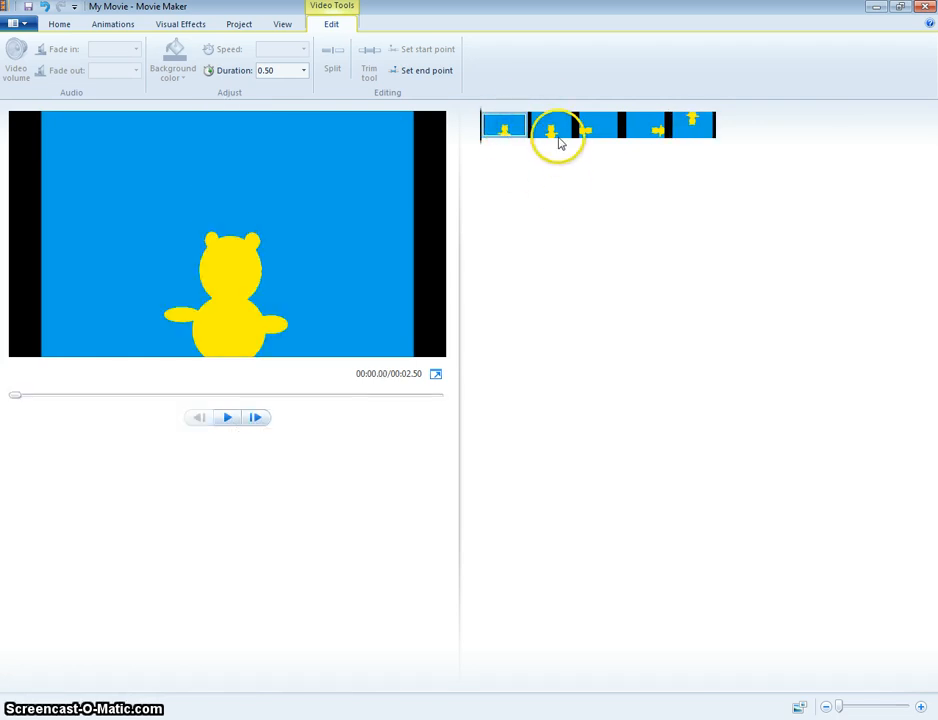
pyautogui.click(560, 140)
pyautogui.click(600, 140)
pyautogui.click(645, 138)
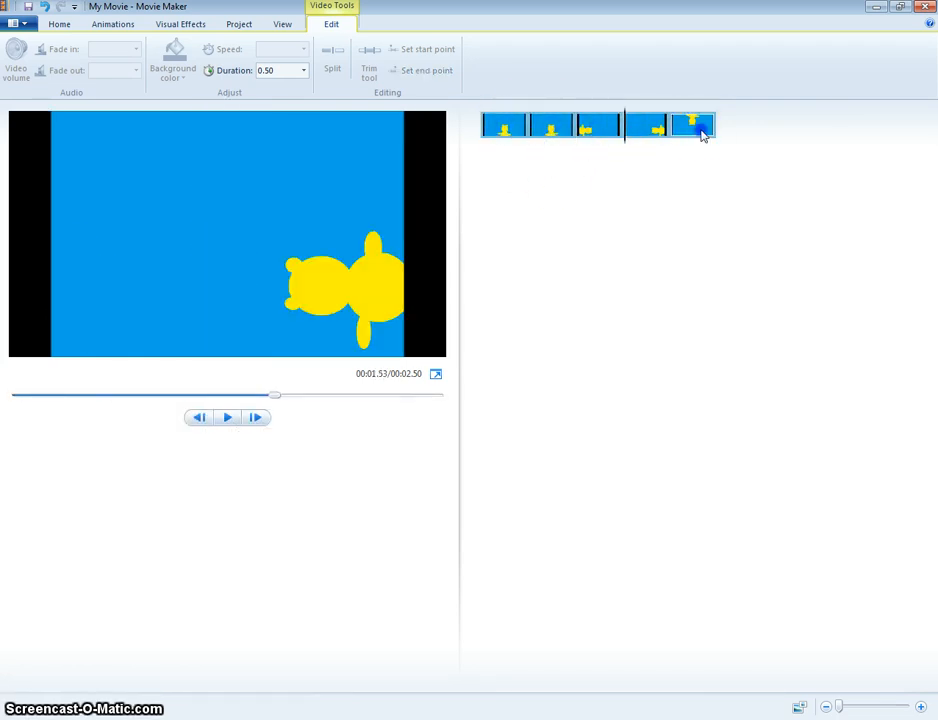
pyautogui.click(700, 136)
pyautogui.rightClick(697, 138)
pyautogui.click(711, 156)
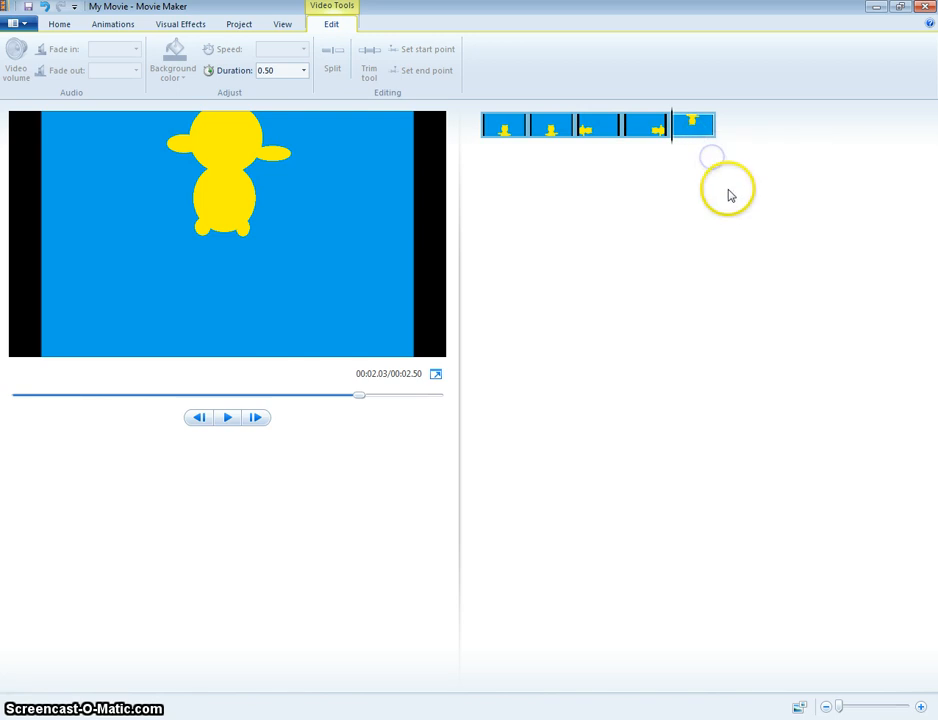
# Step: Paste the copied five-clip sequence twice, each time after the last clip in the storyboard
pyautogui.click(703, 138)
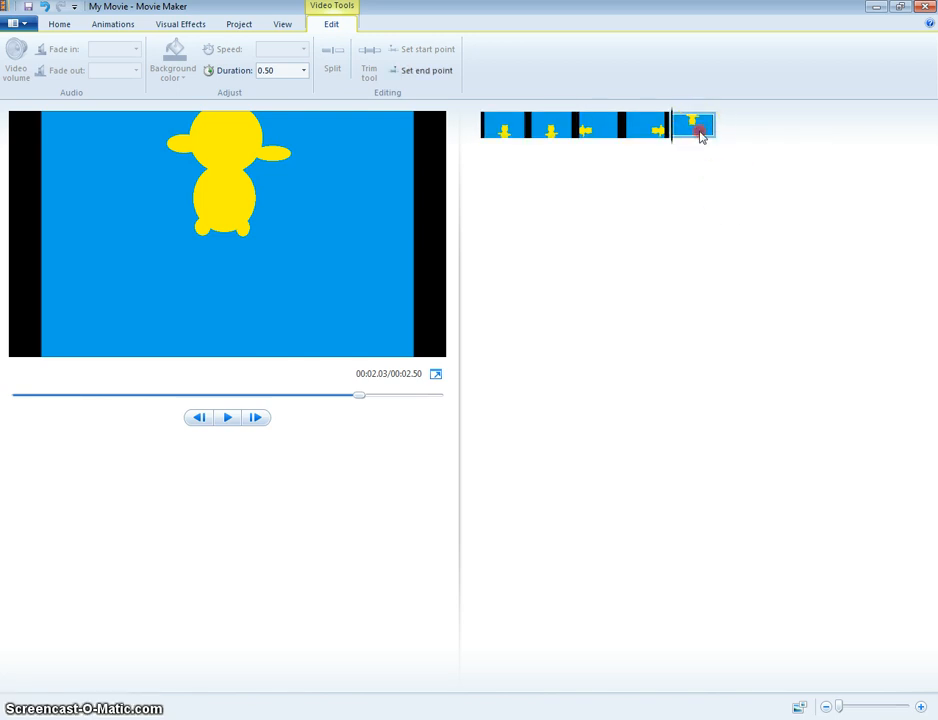
pyautogui.rightClick(701, 136)
pyautogui.click(717, 172)
pyautogui.click(504, 179)
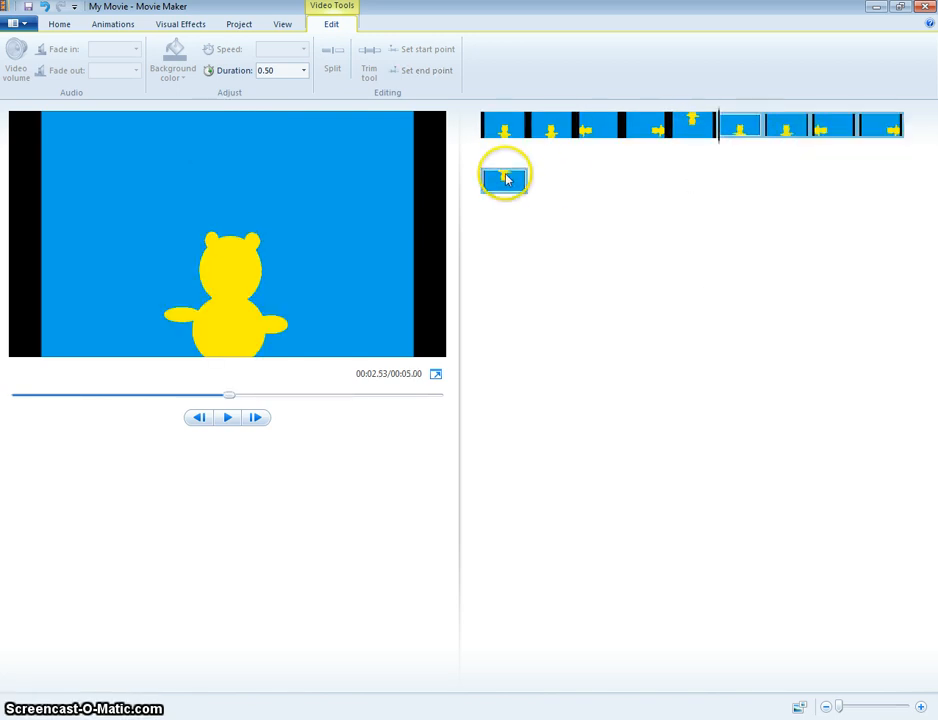
pyautogui.rightClick(510, 183)
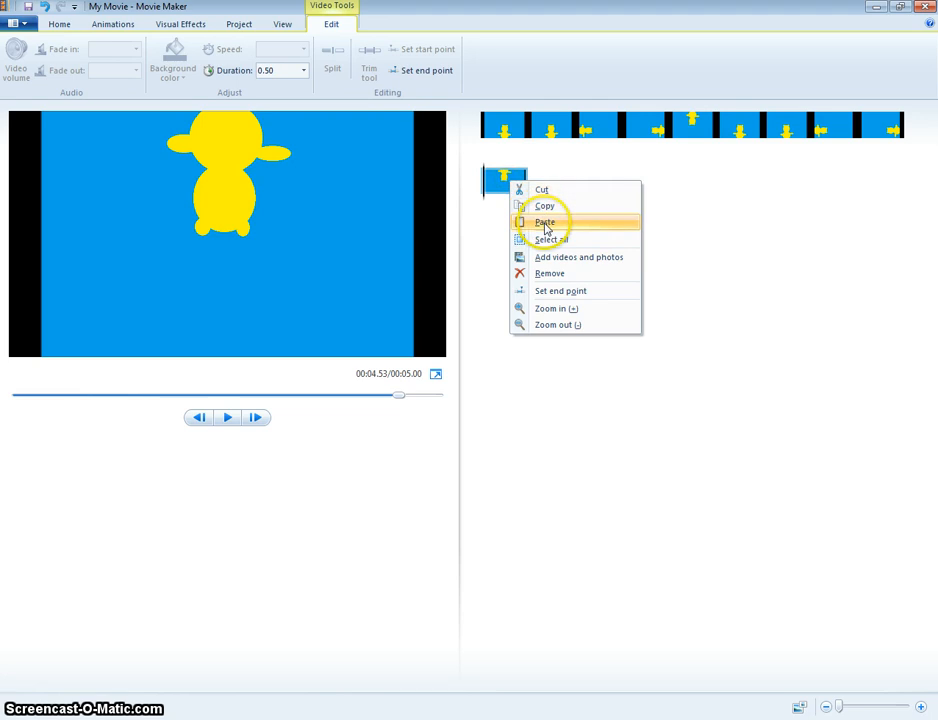
pyautogui.click(545, 227)
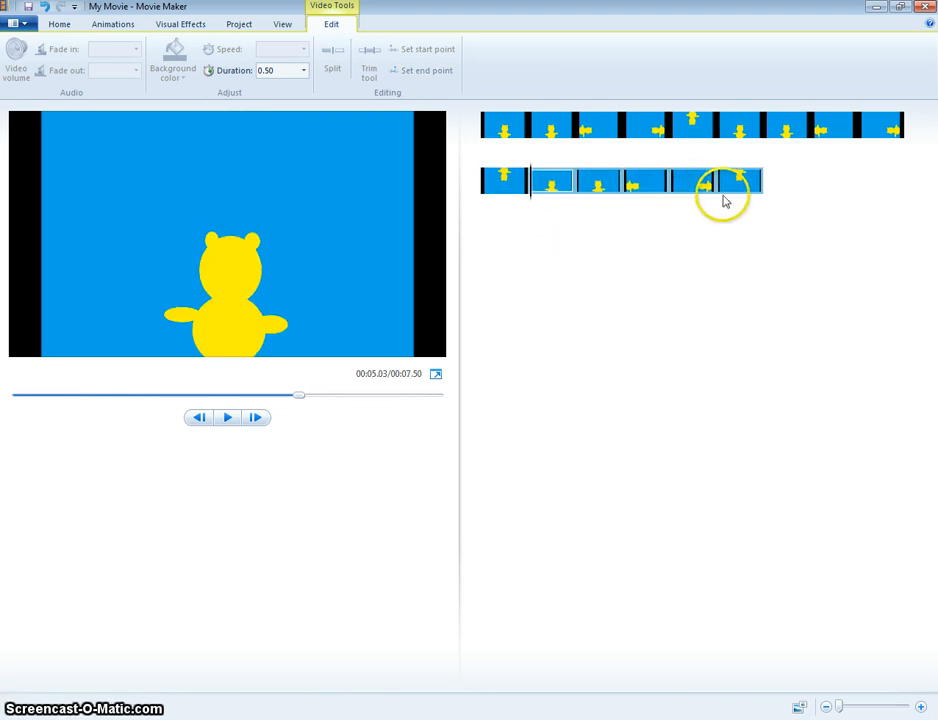
# Step: Paste the copied five-clip sequence once more after the last clip in the storyboard
pyautogui.click(754, 184)
pyautogui.rightClick(755, 186)
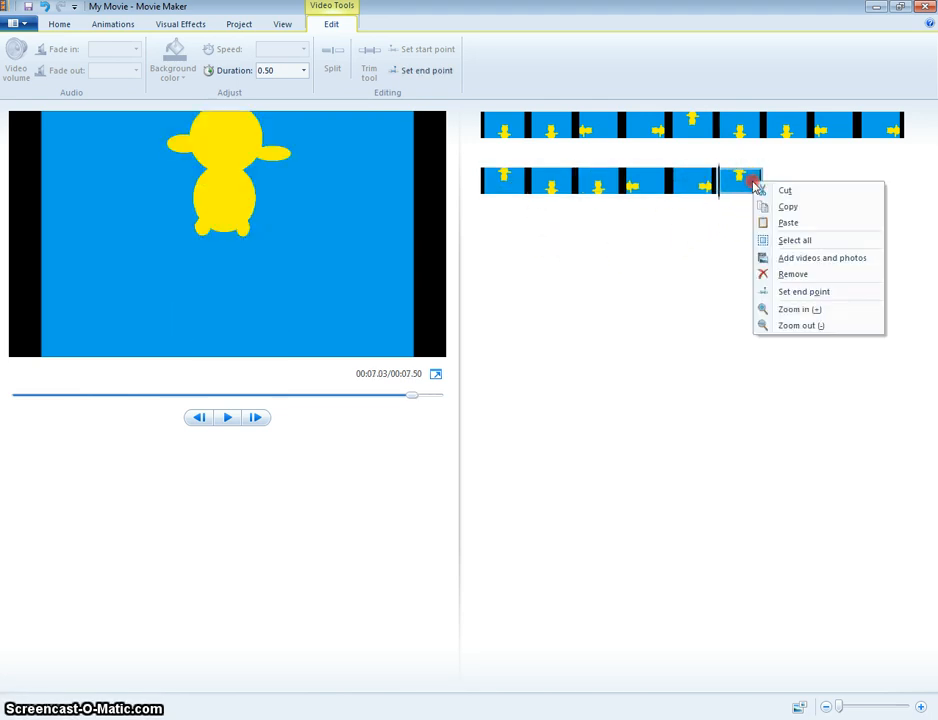
pyautogui.click(789, 222)
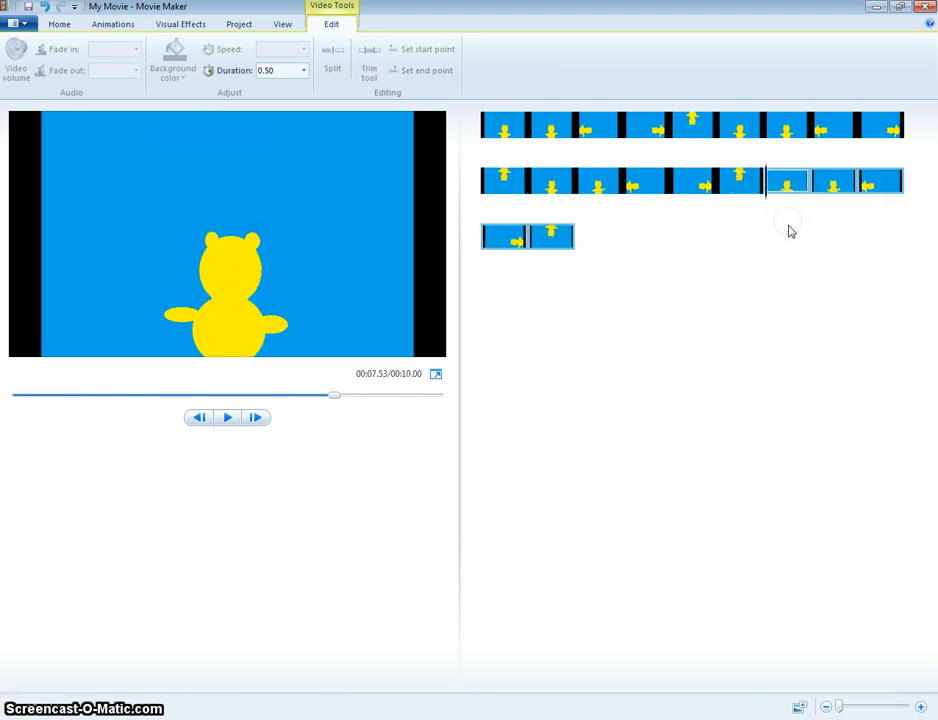
# Step: Copy all twenty clips from first to last and paste them twice, each time after the last clip in the storyboard
pyautogui.click(494, 133)
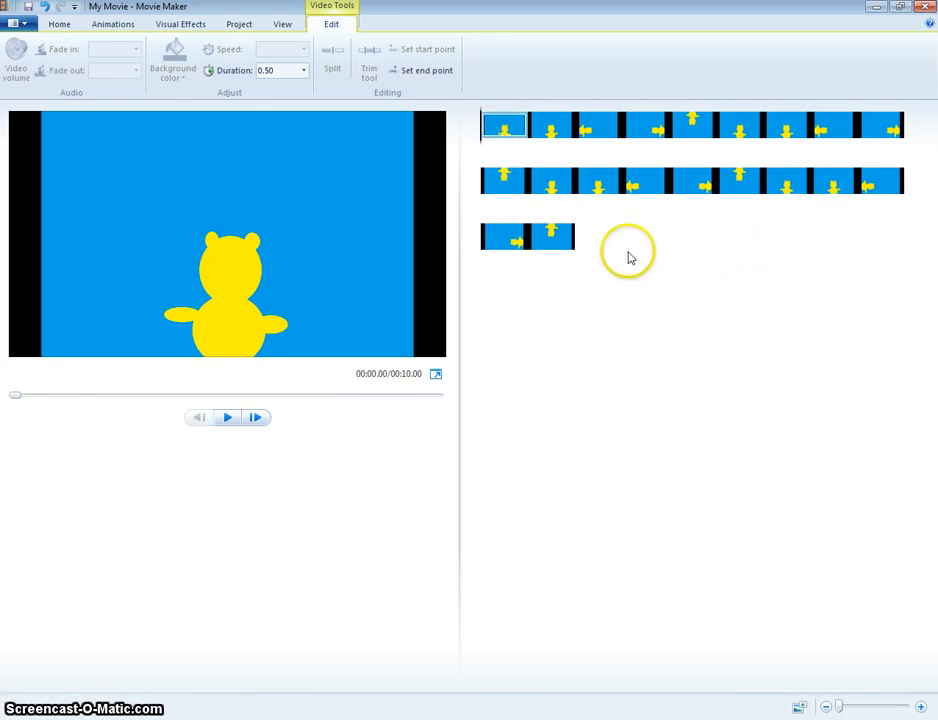
pyautogui.click(569, 239)
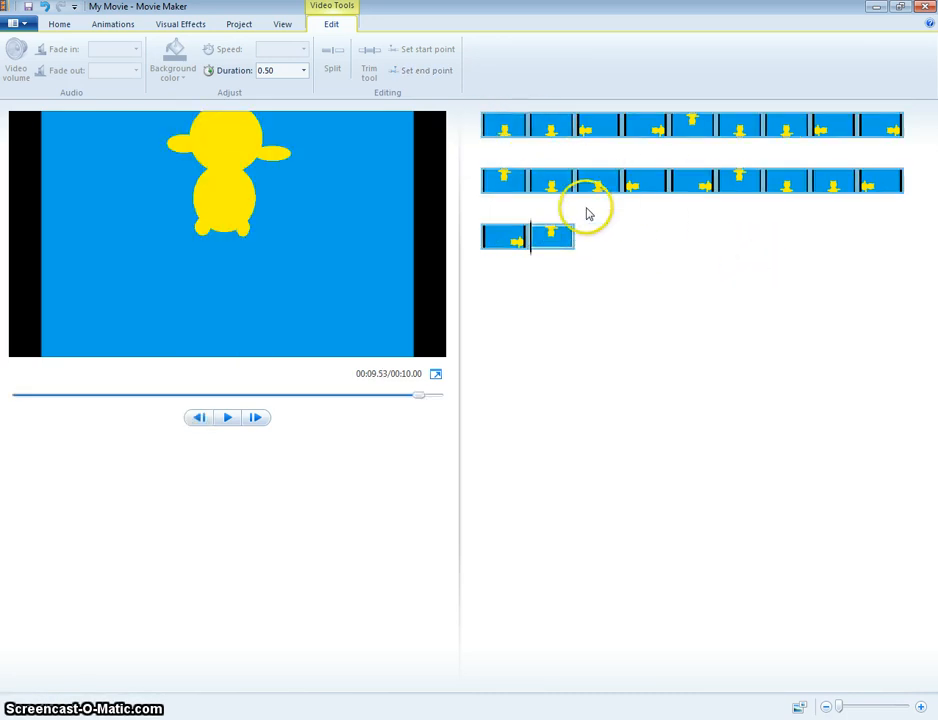
pyautogui.rightClick(563, 235)
pyautogui.click(586, 255)
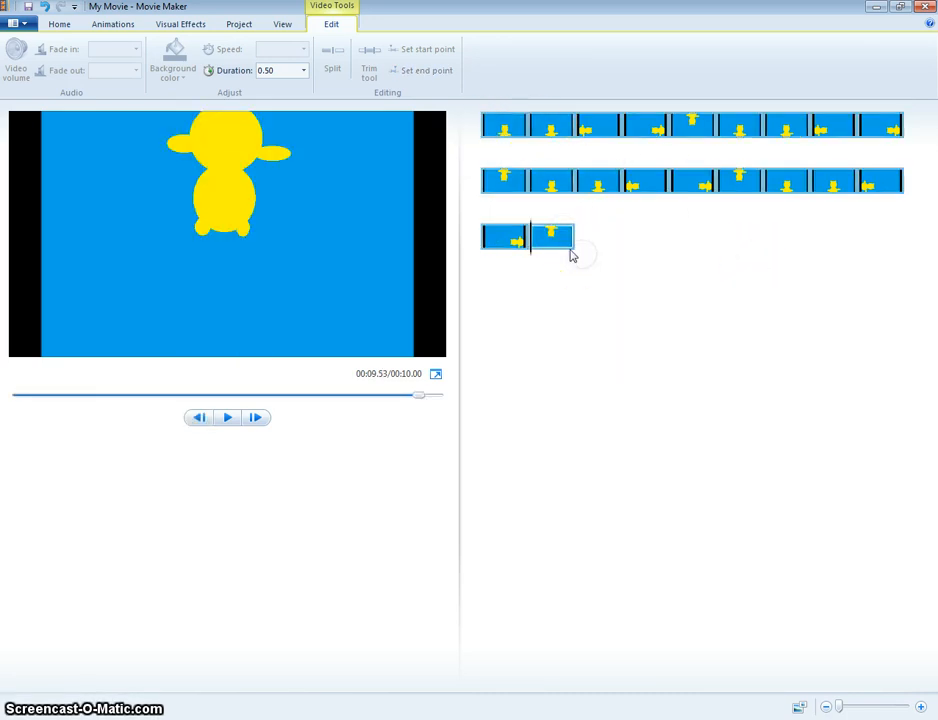
pyautogui.rightClick(563, 243)
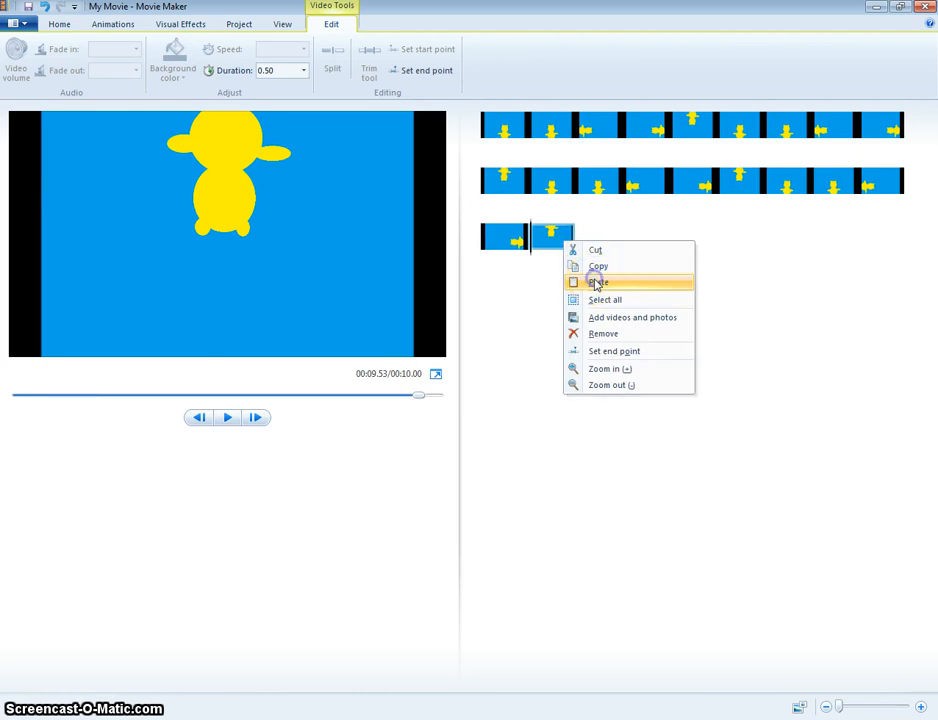
pyautogui.click(596, 283)
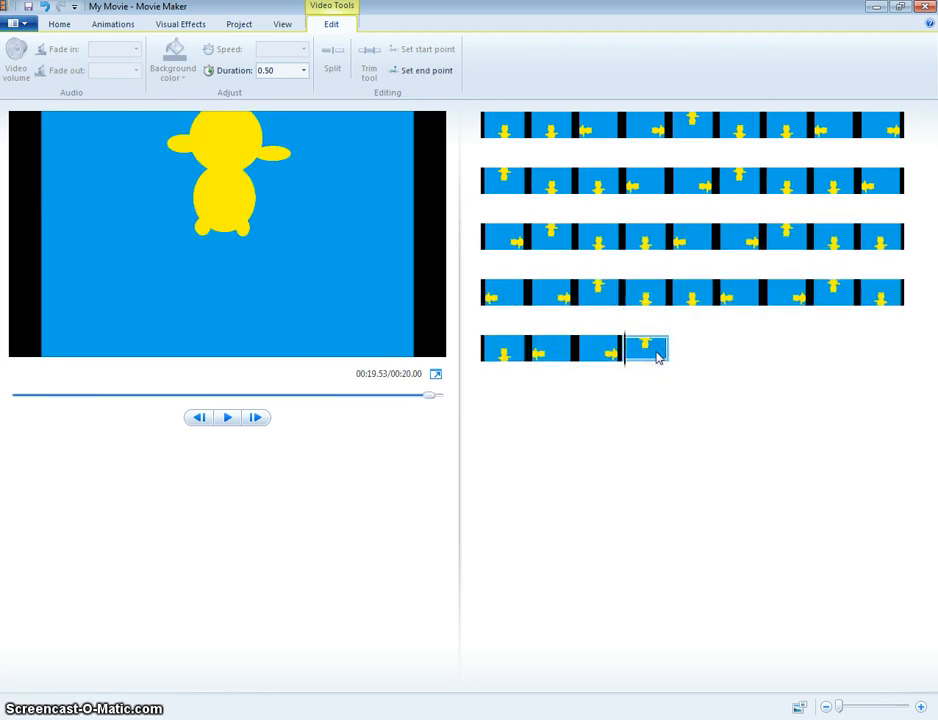
pyautogui.rightClick(658, 357)
pyautogui.click(698, 396)
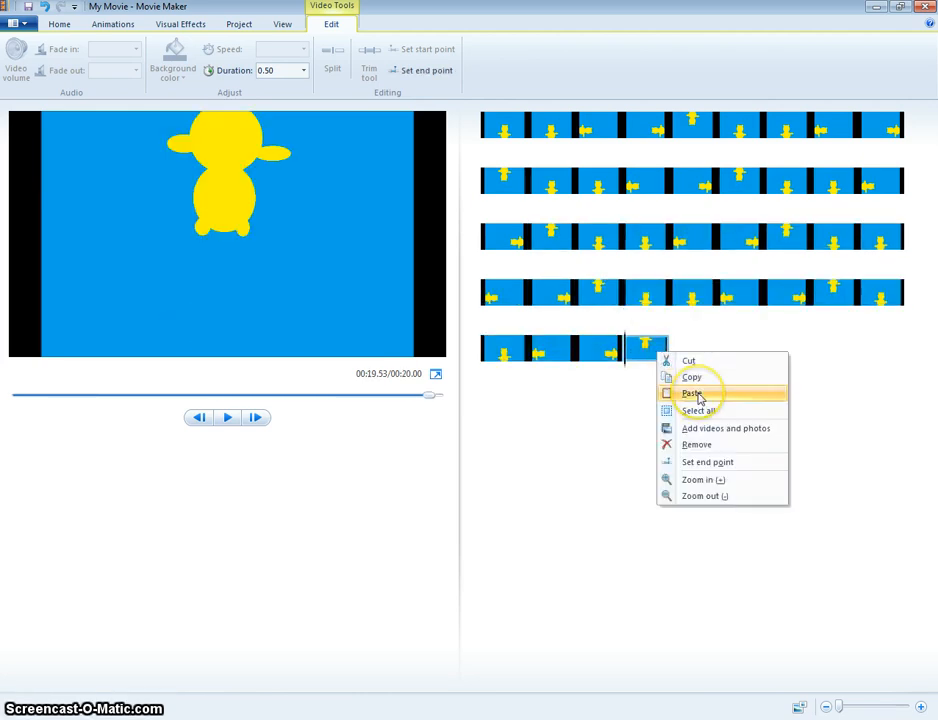
# Step: Play the extended movie from the first clip to check the repeated dance, then pause it
pyautogui.click(492, 128)
pyautogui.click(231, 418)
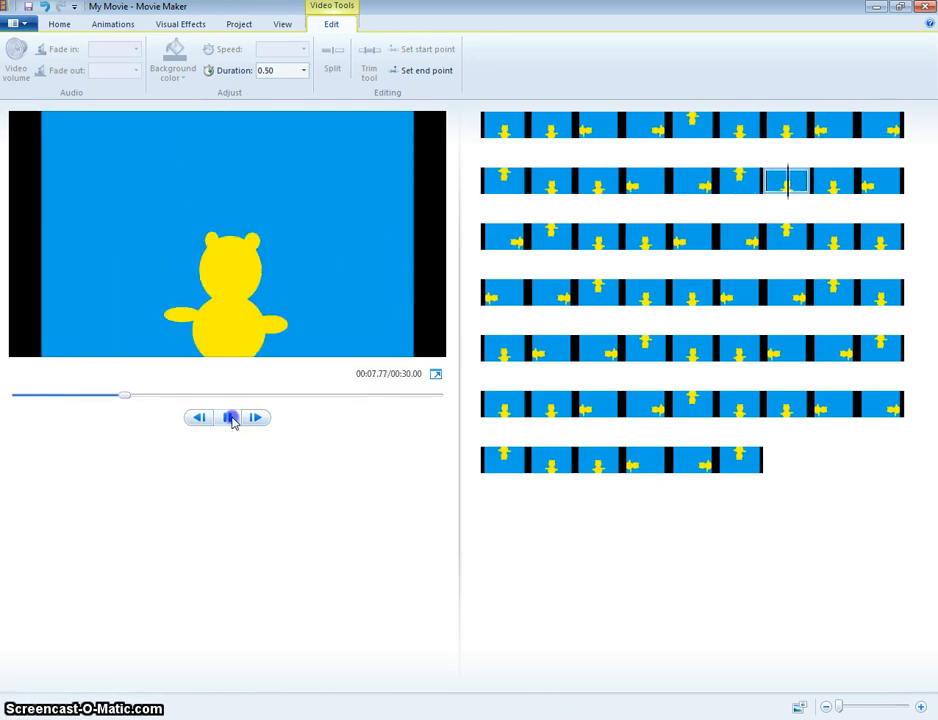
pyautogui.click(230, 418)
# Step: Copy the first two clips of the storyboard and paste the pair after the last clip
pyautogui.click(499, 129)
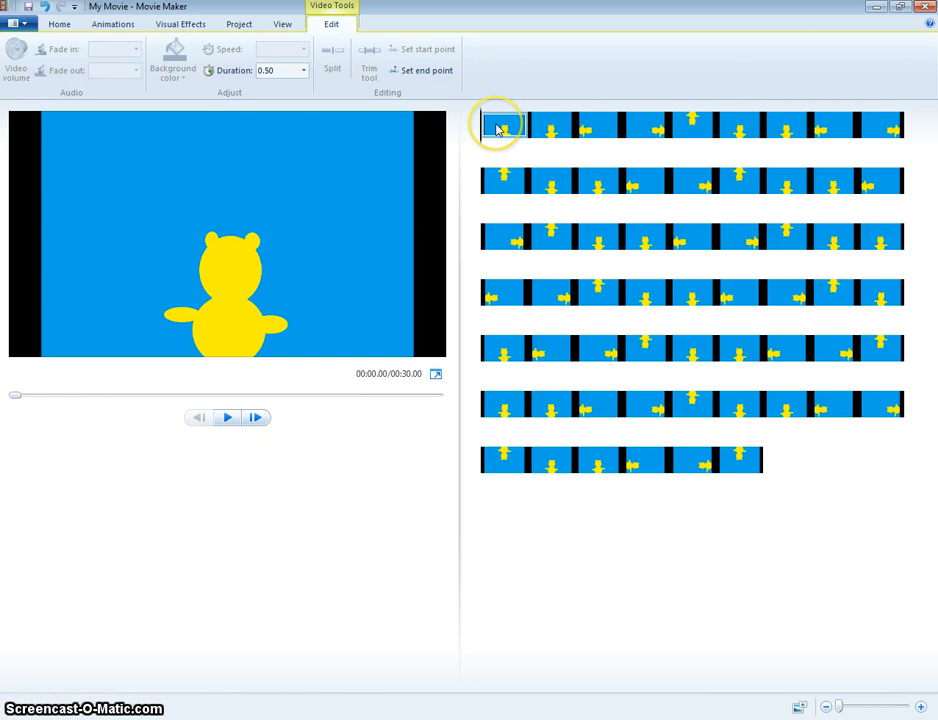
pyautogui.rightClick(549, 133)
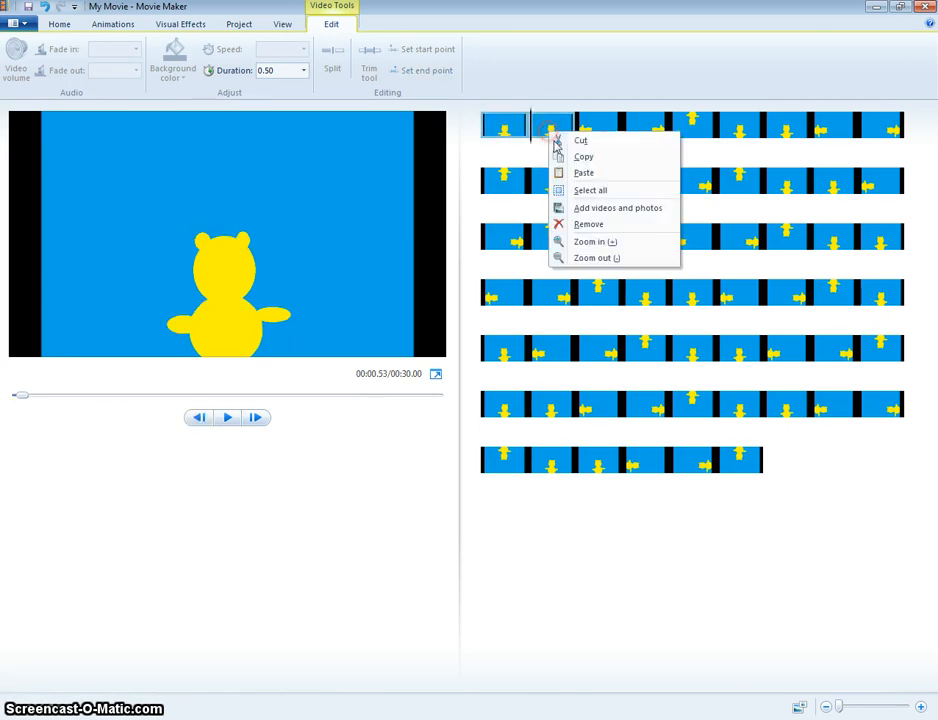
pyautogui.click(568, 156)
pyautogui.click(754, 457)
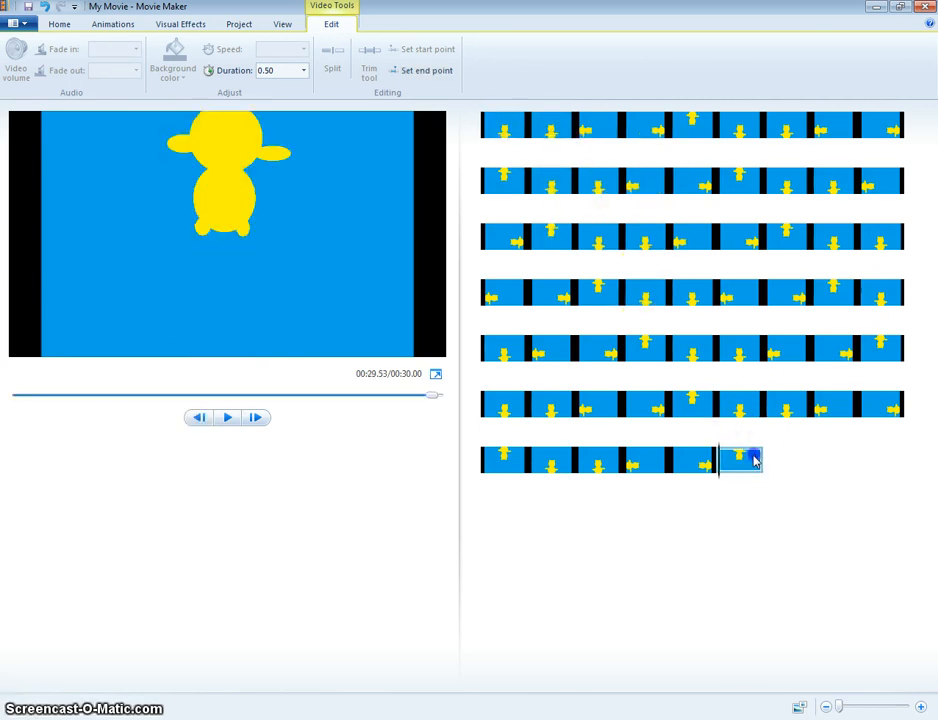
pyautogui.rightClick(756, 457)
pyautogui.click(787, 497)
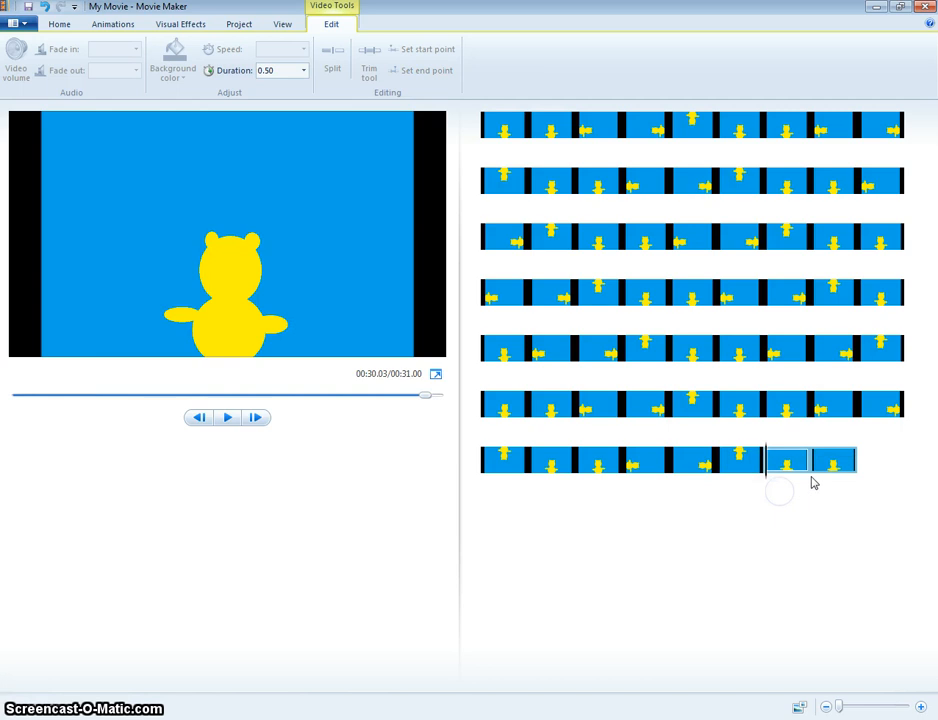
# Step: Paste the copied two-clip pair five more times, each time after the last clip in the storyboard
pyautogui.rightClick(831, 465)
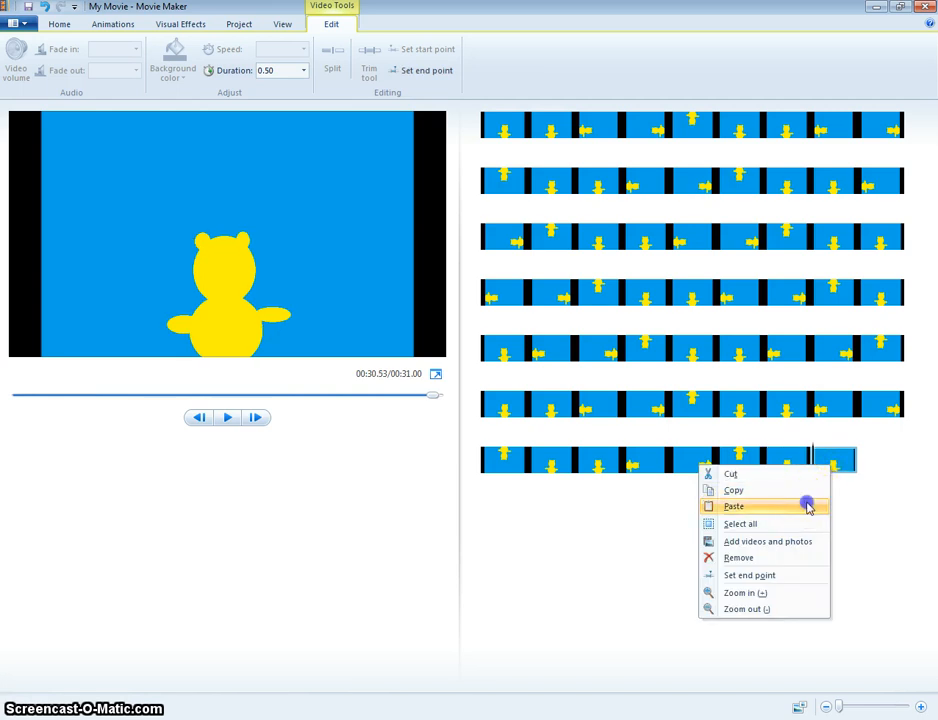
pyautogui.click(809, 504)
pyautogui.click(501, 520)
pyautogui.rightClick(503, 519)
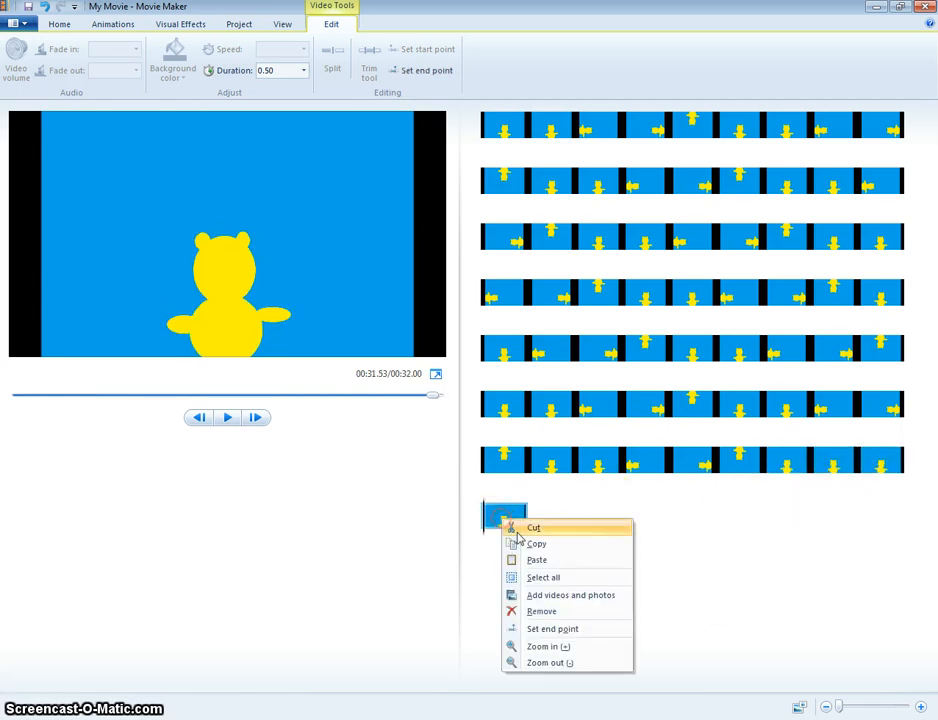
pyautogui.click(530, 561)
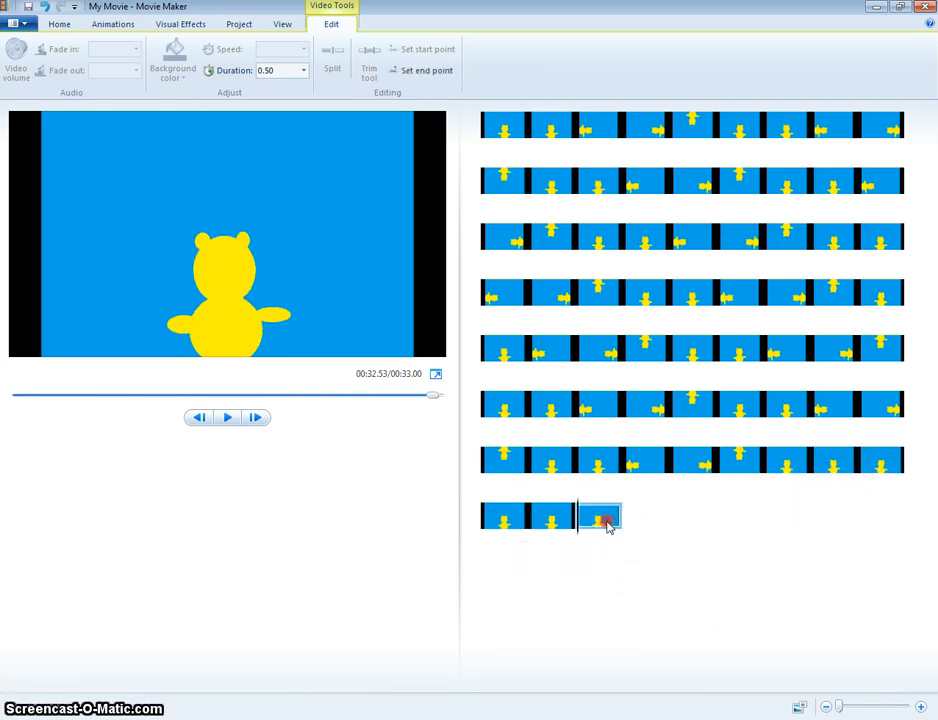
pyautogui.rightClick(607, 524)
pyautogui.click(632, 566)
pyautogui.click(691, 523)
pyautogui.rightClick(692, 522)
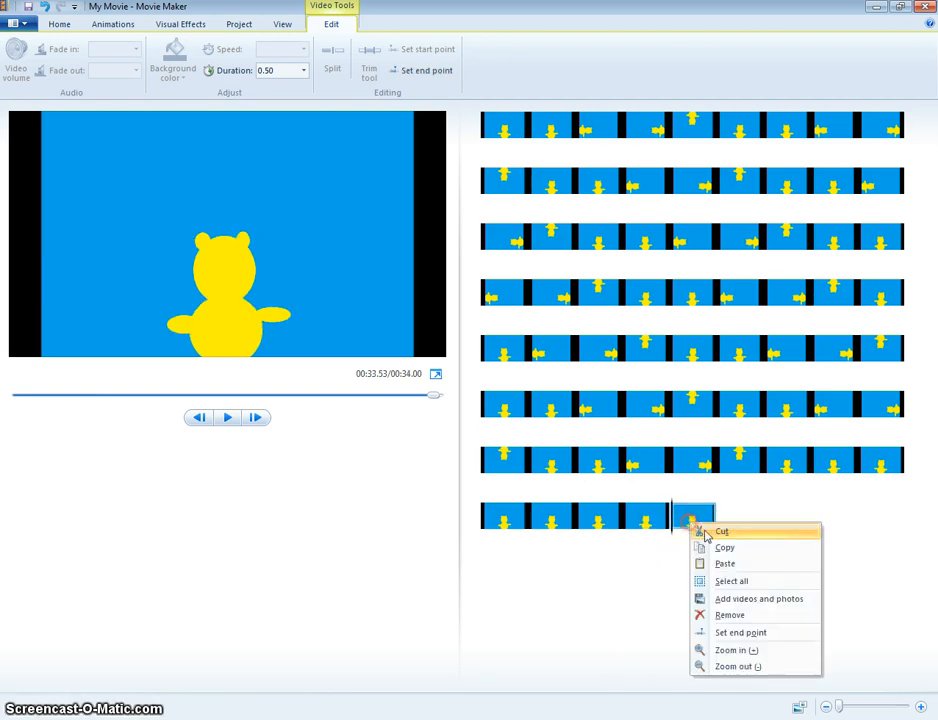
pyautogui.click(722, 564)
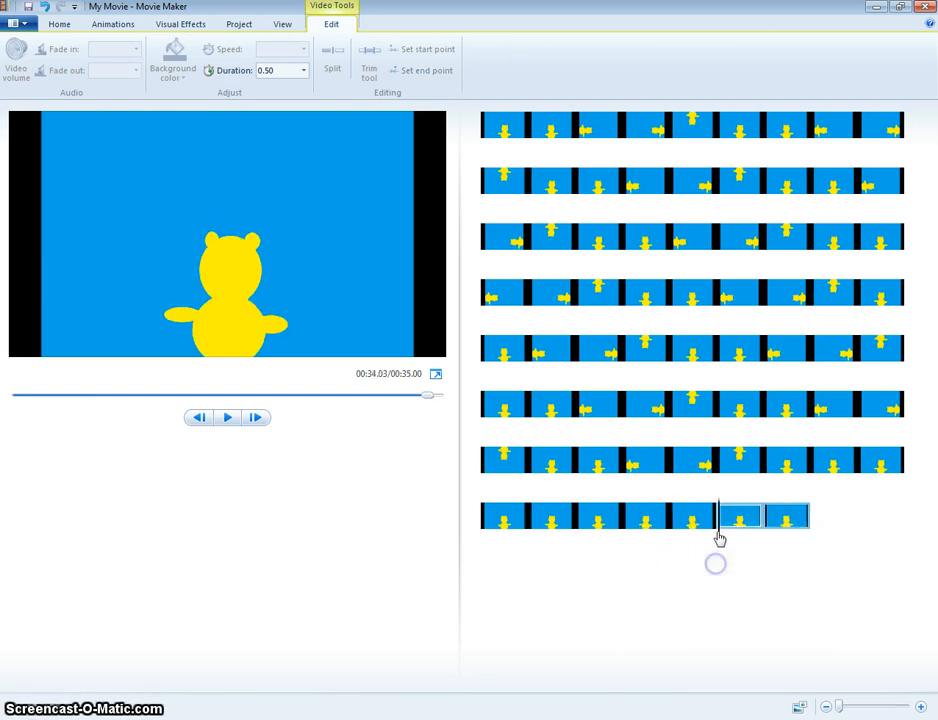
pyautogui.rightClick(801, 525)
pyautogui.click(818, 561)
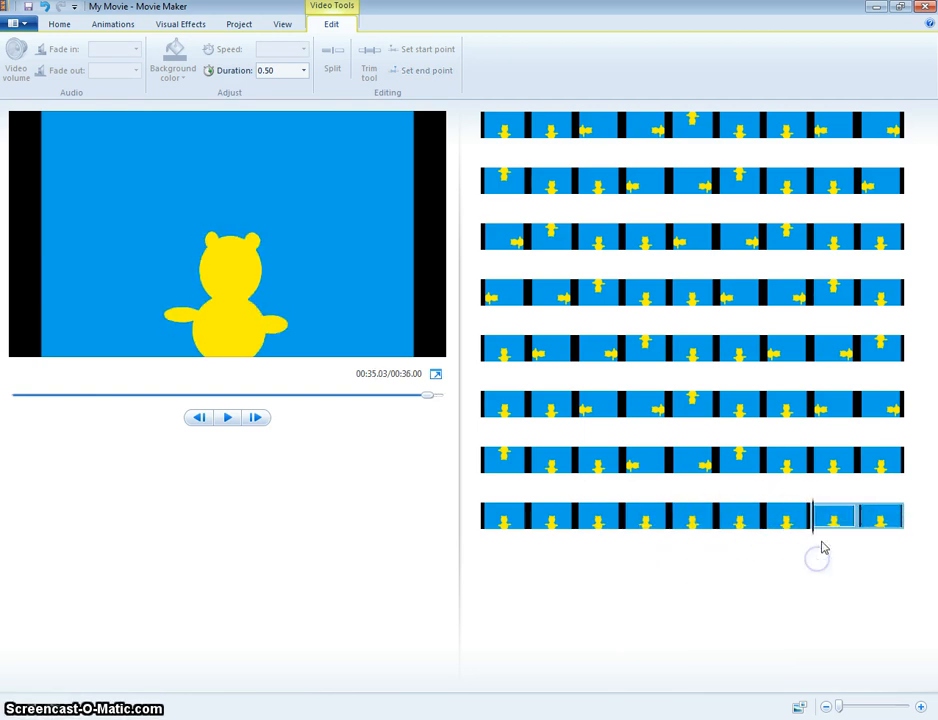
# Step: Play the movie from the start of the repeated two-clip section to check its rhythm, and pause it
pyautogui.click(817, 460)
pyautogui.click(229, 418)
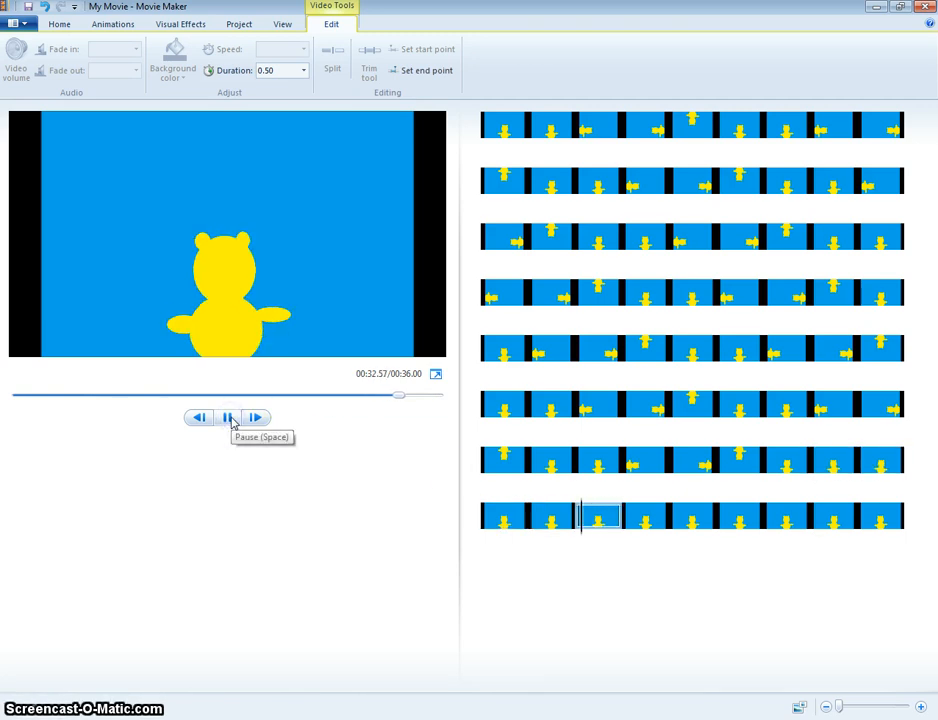
pyautogui.click(171, 284)
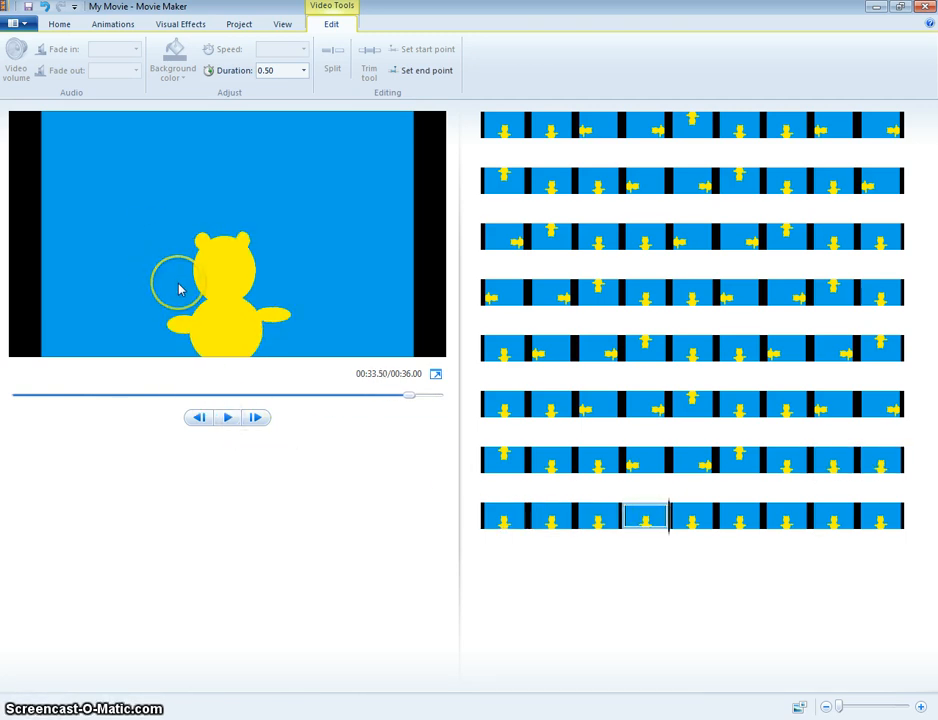
# Step: Add the music file 23 as the soundtrack for the whole movie
pyautogui.click(59, 25)
pyautogui.click(144, 71)
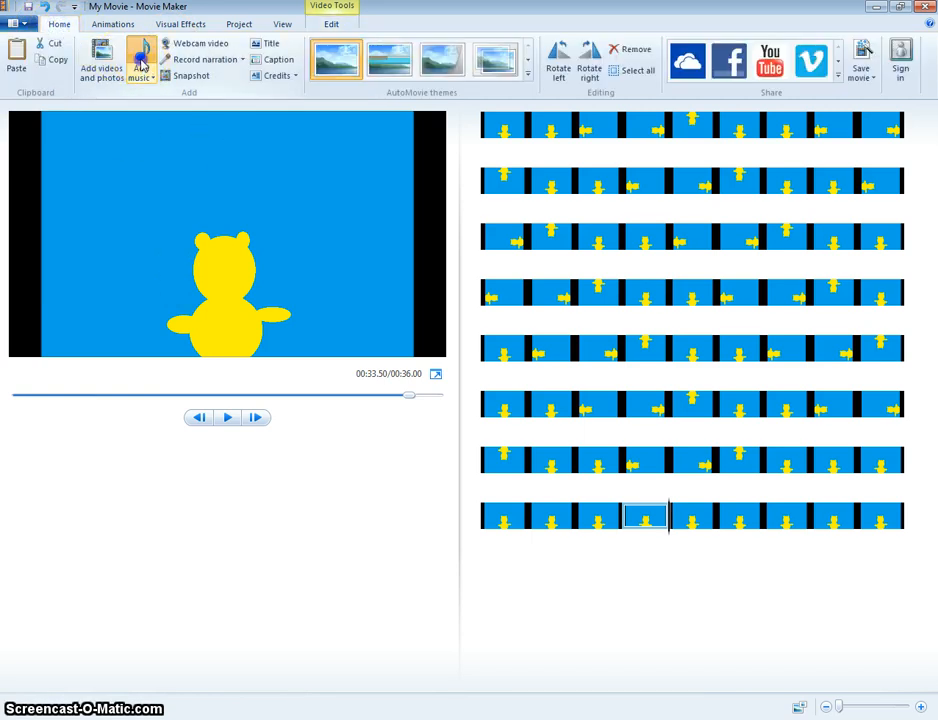
pyautogui.doubleClick(297, 219)
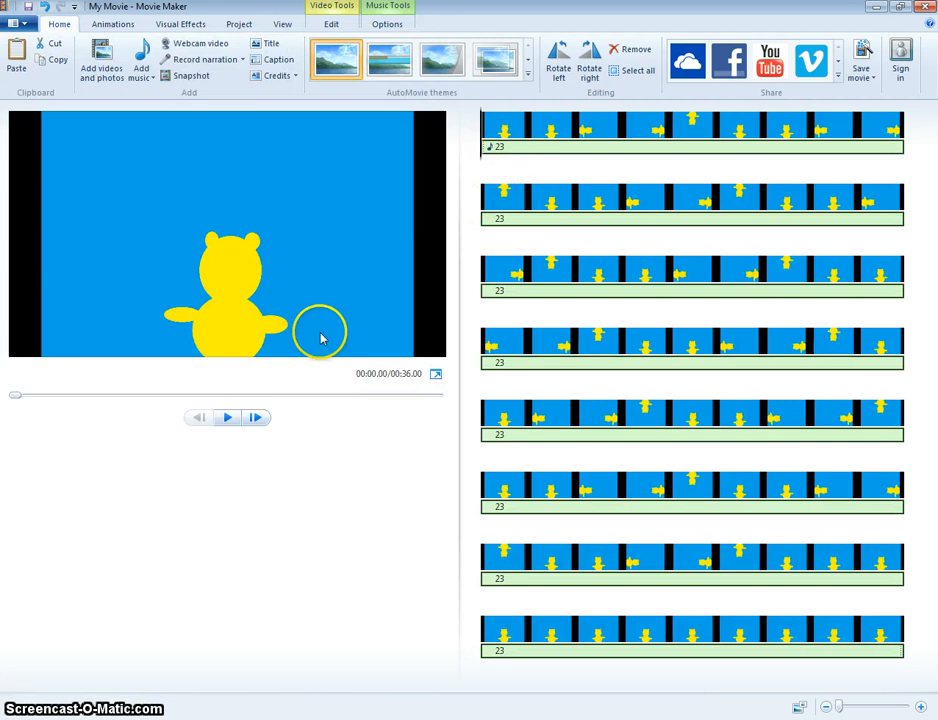
# Step: Play the opening seconds of the movie to hear how the music begins, and pause it
pyautogui.click(228, 418)
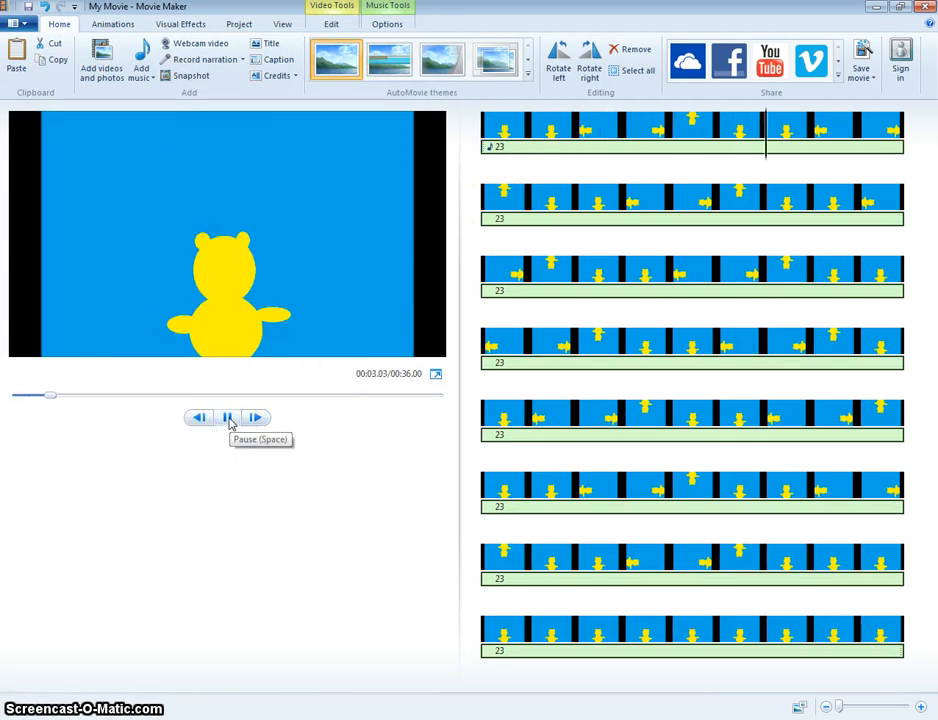
pyautogui.click(229, 418)
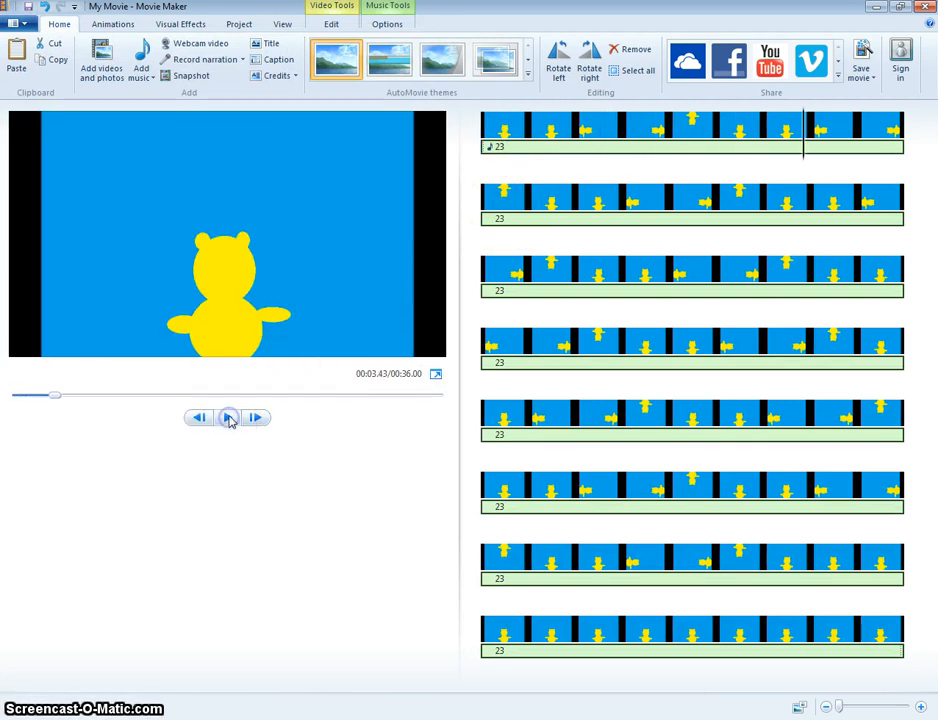
# Step: Set the music track's start point to 8 seconds and play the movie's opening to check it
pyautogui.click(536, 150)
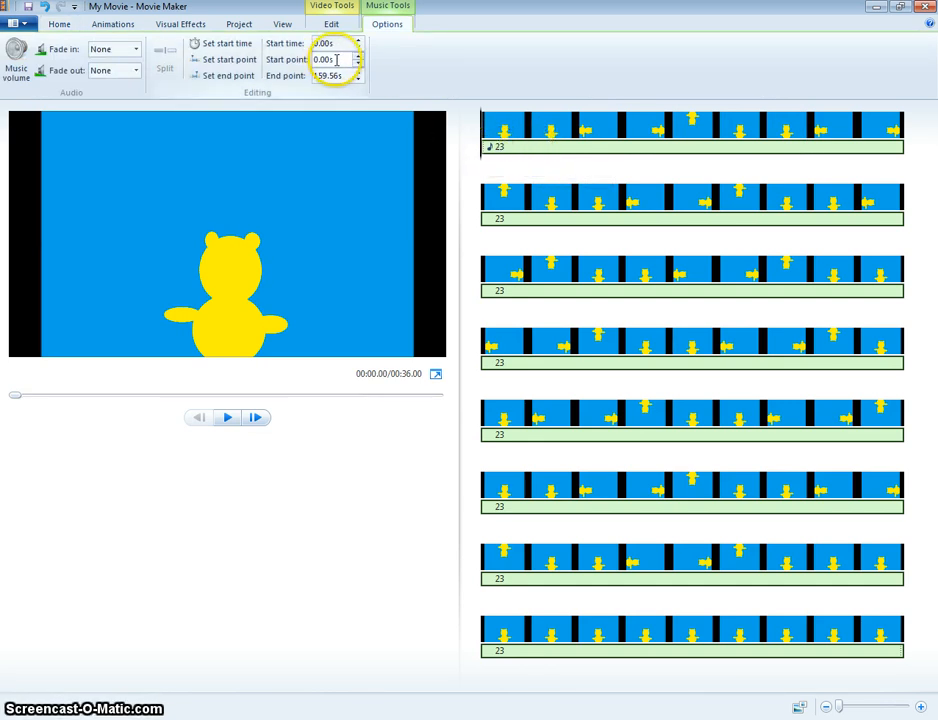
pyautogui.write('8')
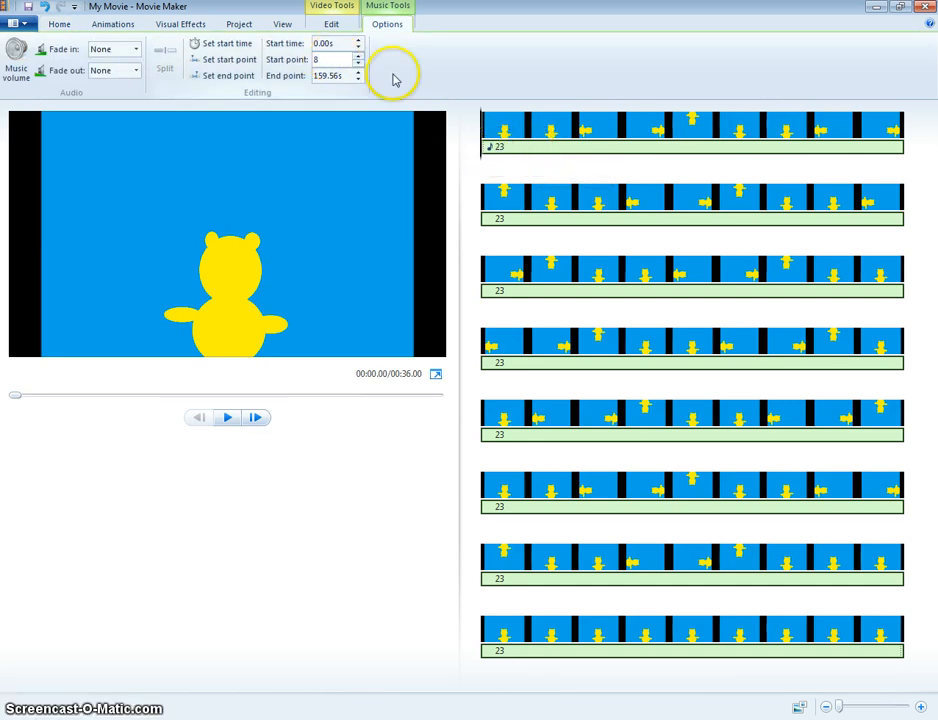
pyautogui.click(486, 86)
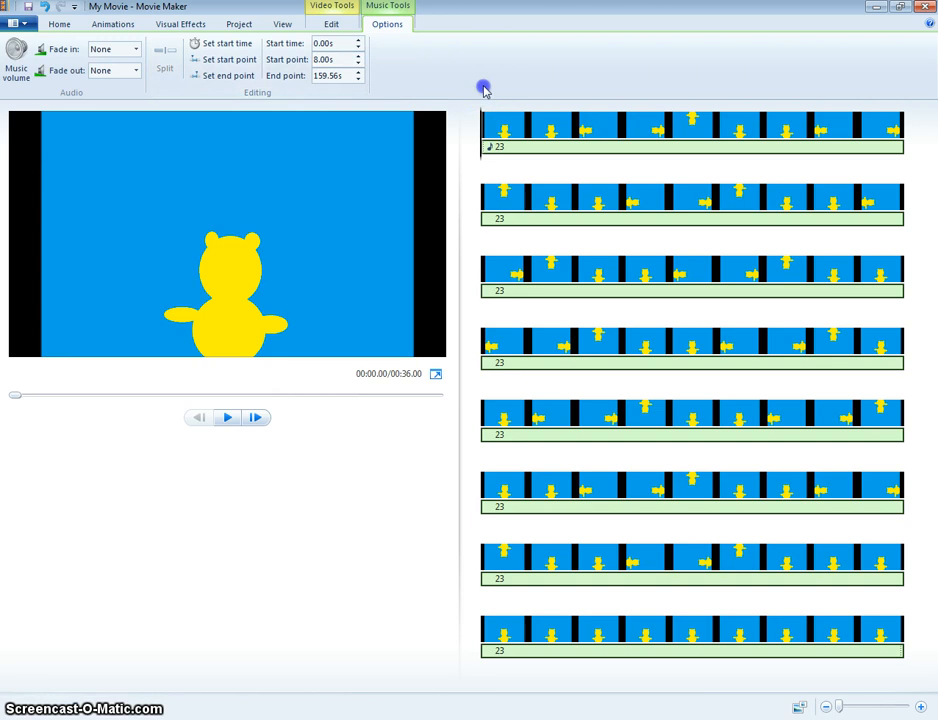
pyautogui.click(227, 418)
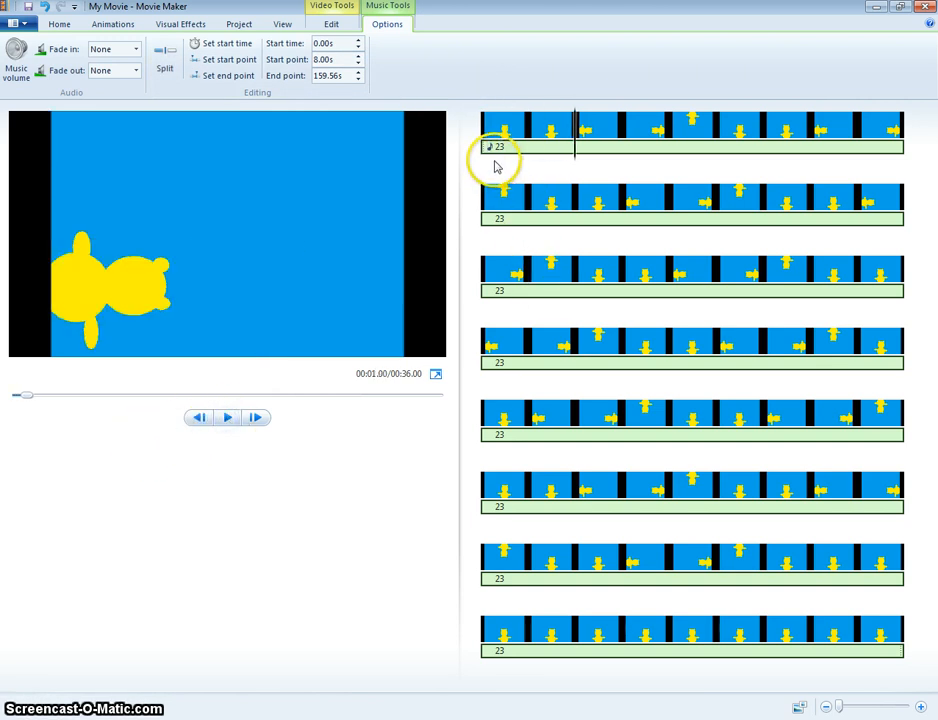
# Step: Set the music track's fade in to Medium and its fade out to Slow
pyautogui.click(135, 51)
pyautogui.click(117, 91)
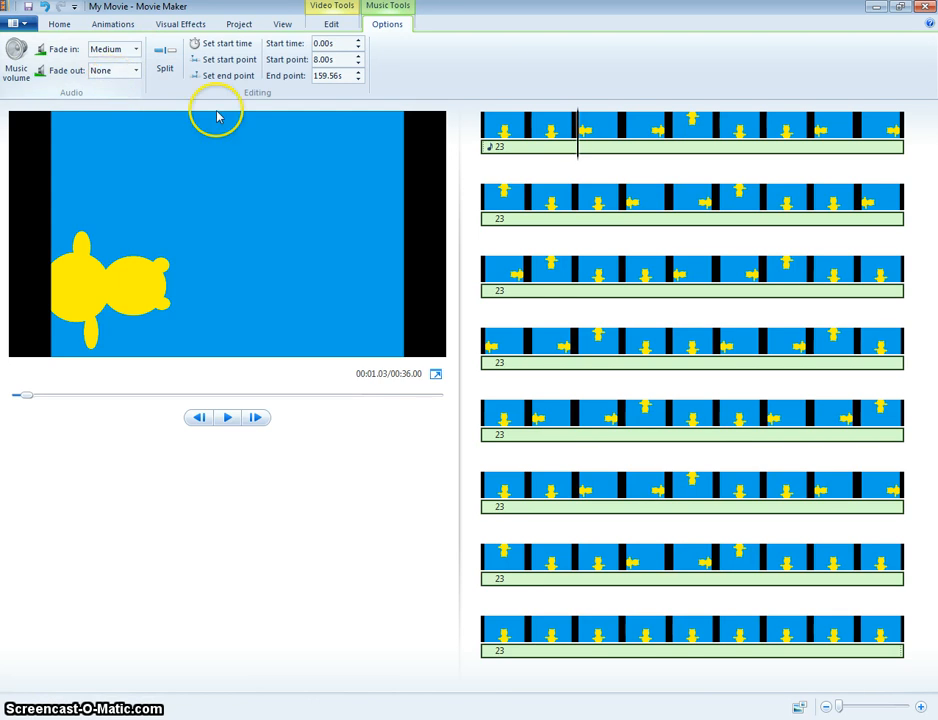
pyautogui.click(135, 72)
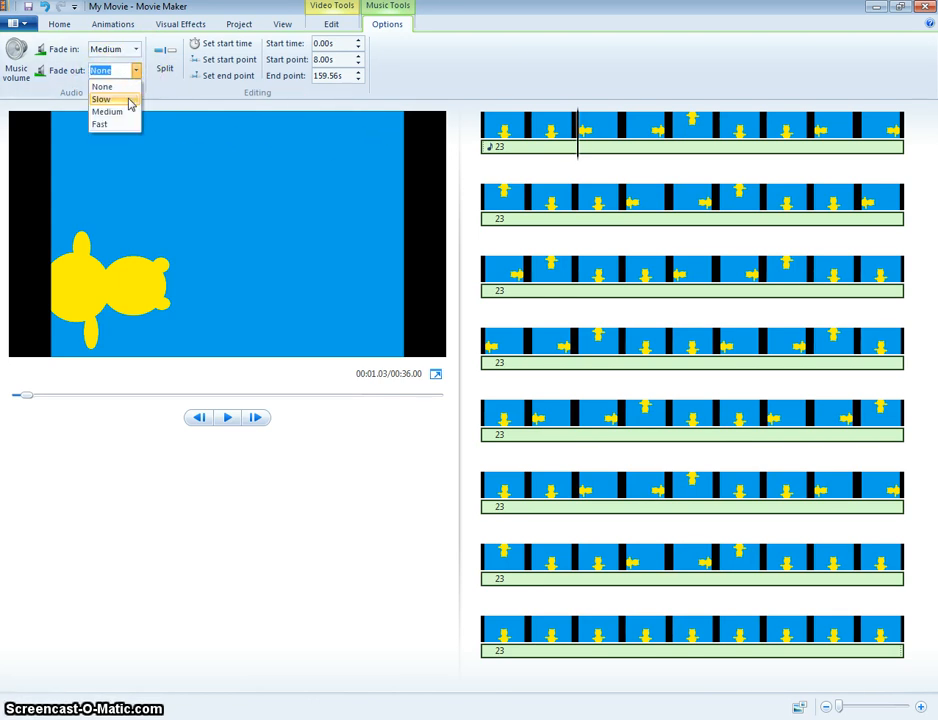
pyautogui.click(129, 100)
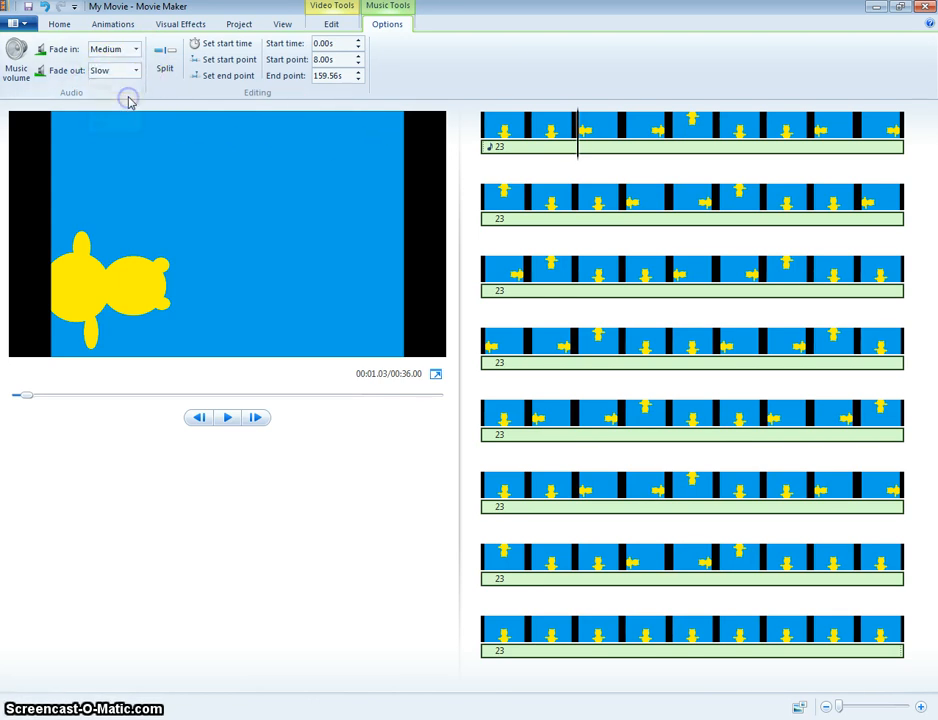
# Step: Insert a title clip at the very beginning of the movie
pyautogui.click(483, 146)
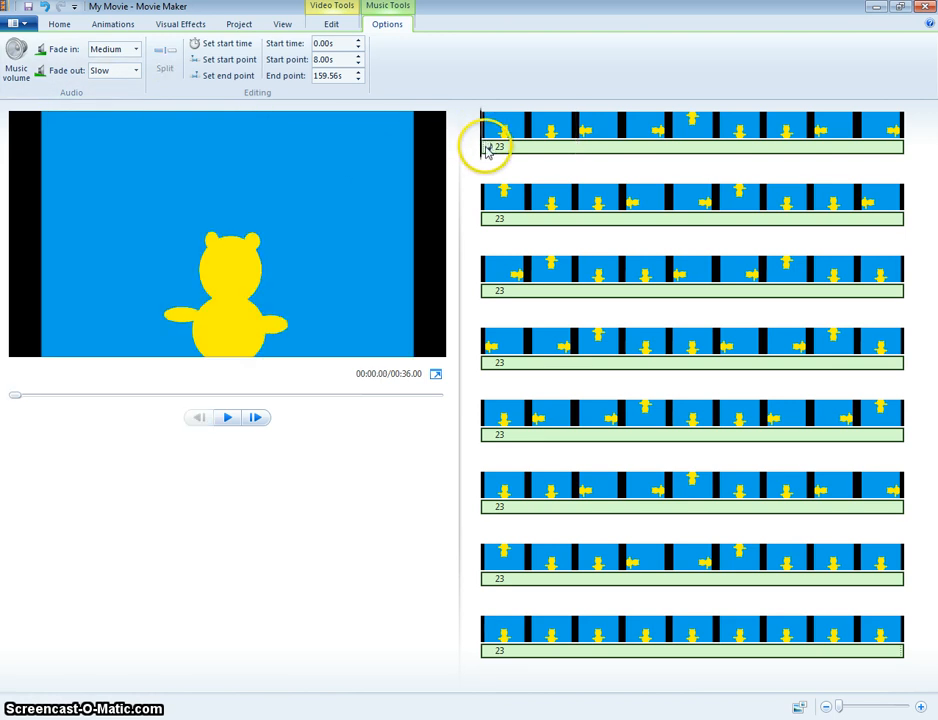
pyautogui.click(59, 25)
pyautogui.click(262, 44)
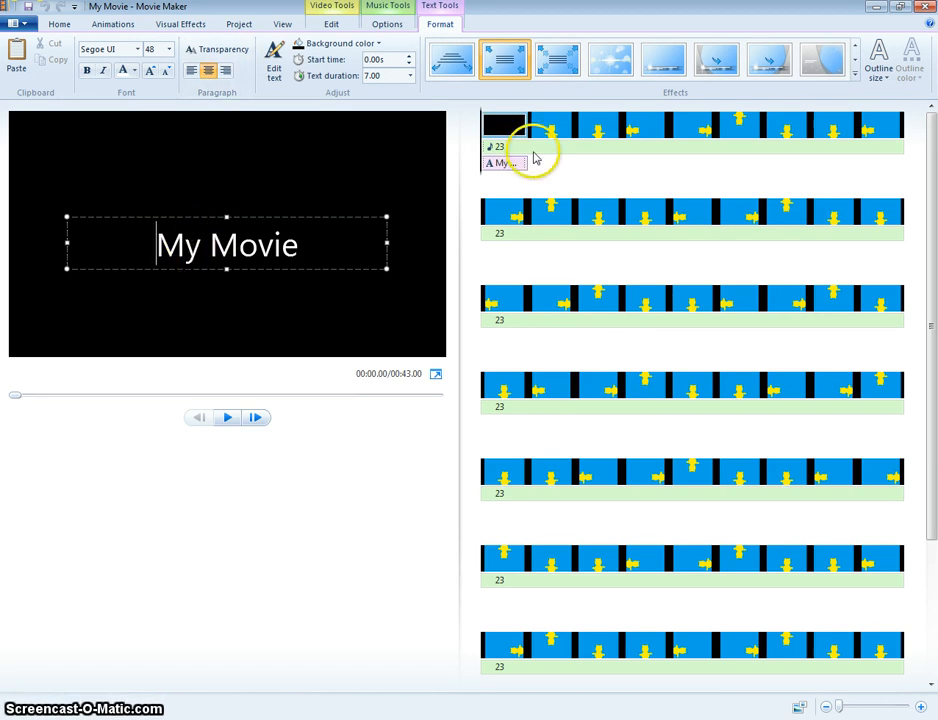
# Step: Set the opening title clip's duration to 4.00 seconds and its background color to green
pyautogui.click(498, 120)
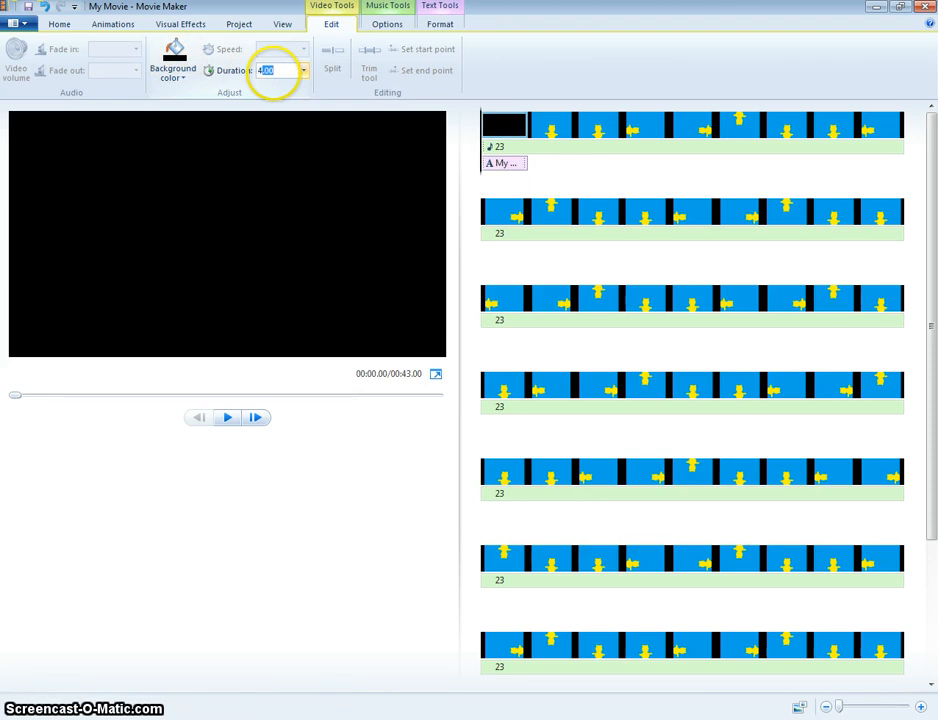
pyautogui.press('Return')
pyautogui.click(173, 74)
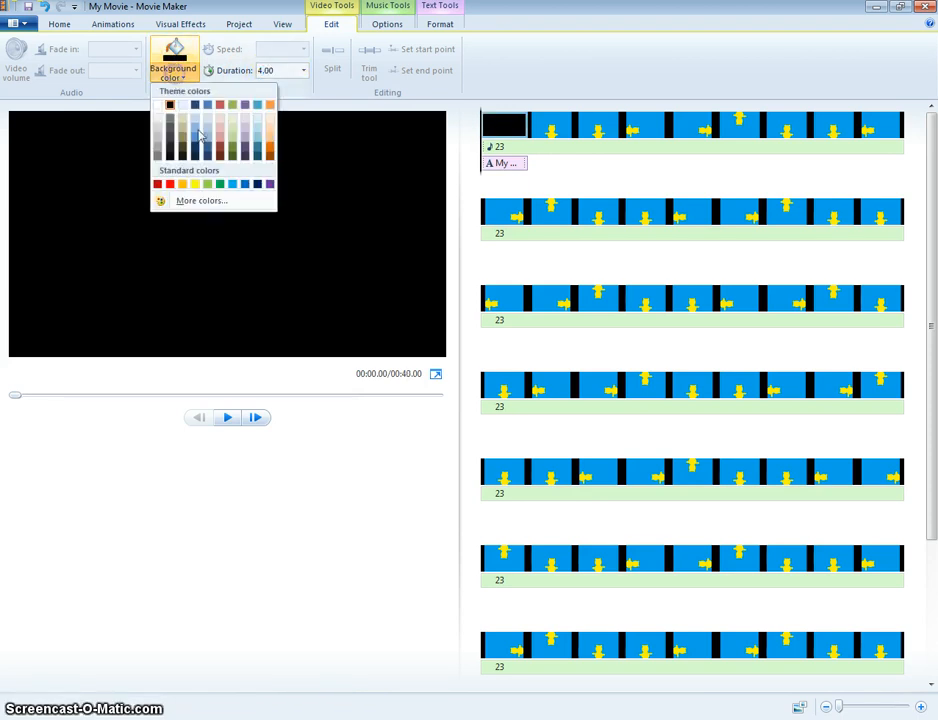
pyautogui.click(219, 184)
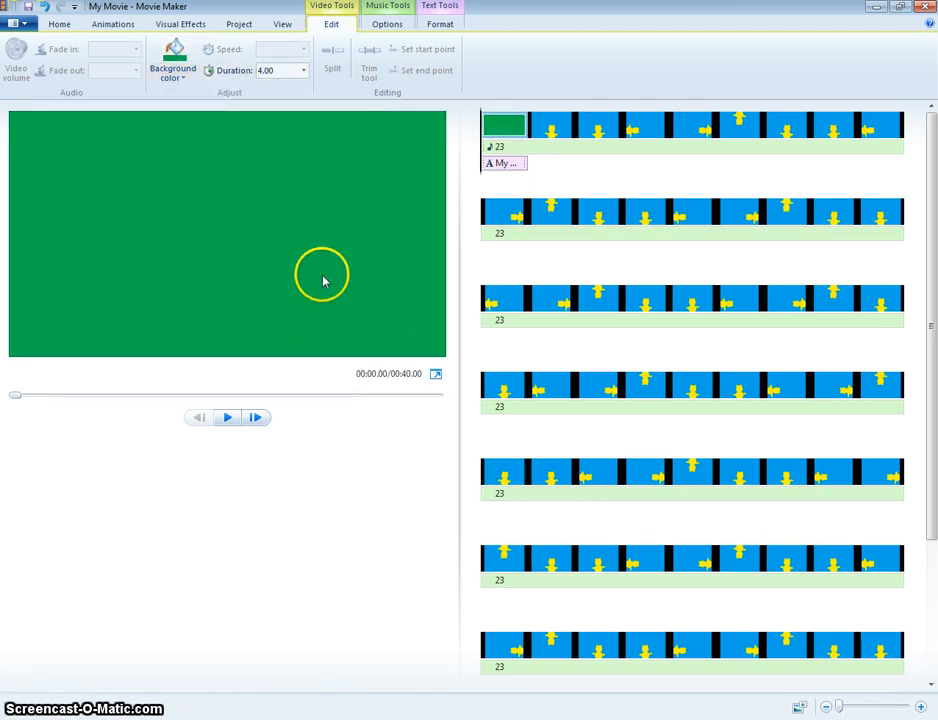
# Step: Replace the opening title's text with "Gummy Bear"
pyautogui.click(505, 165)
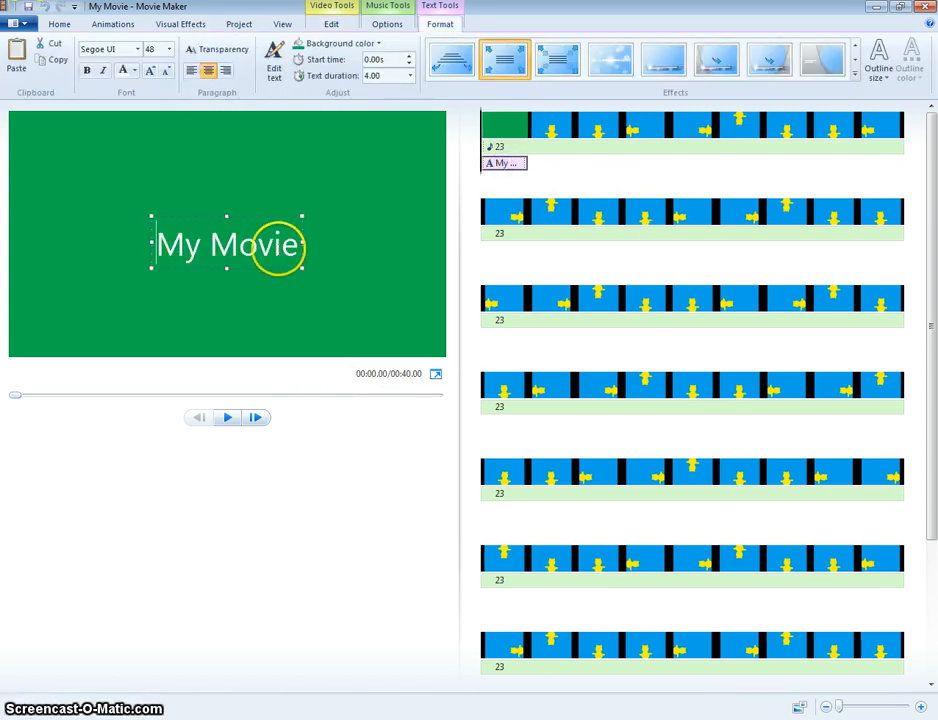
pyautogui.moveTo(157, 242); pyautogui.dragTo(299, 245)
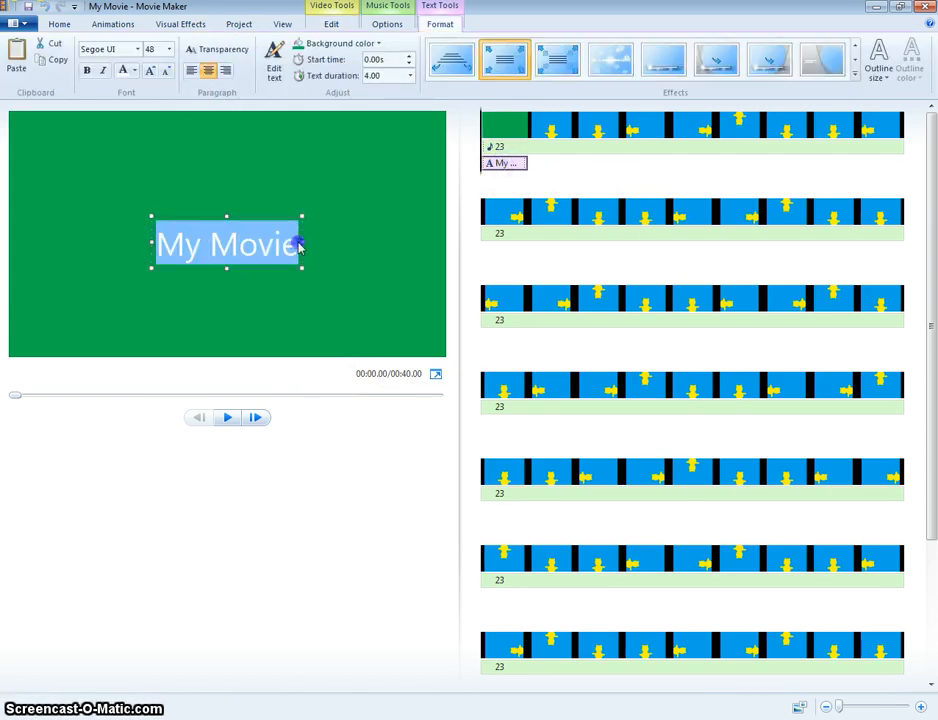
pyautogui.write('Ci,')
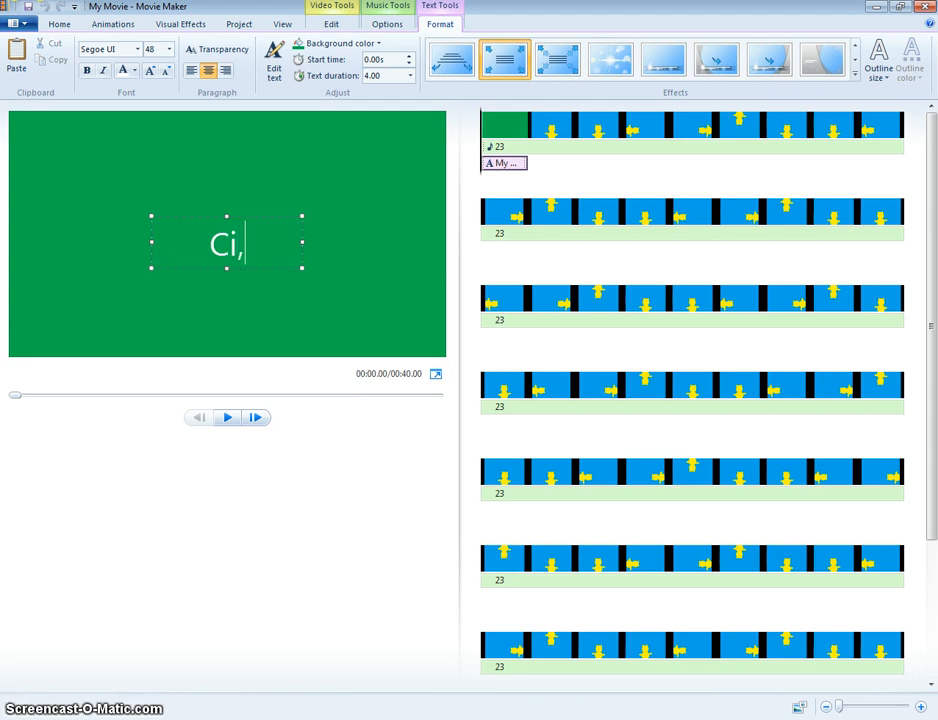
pyautogui.write('mm')
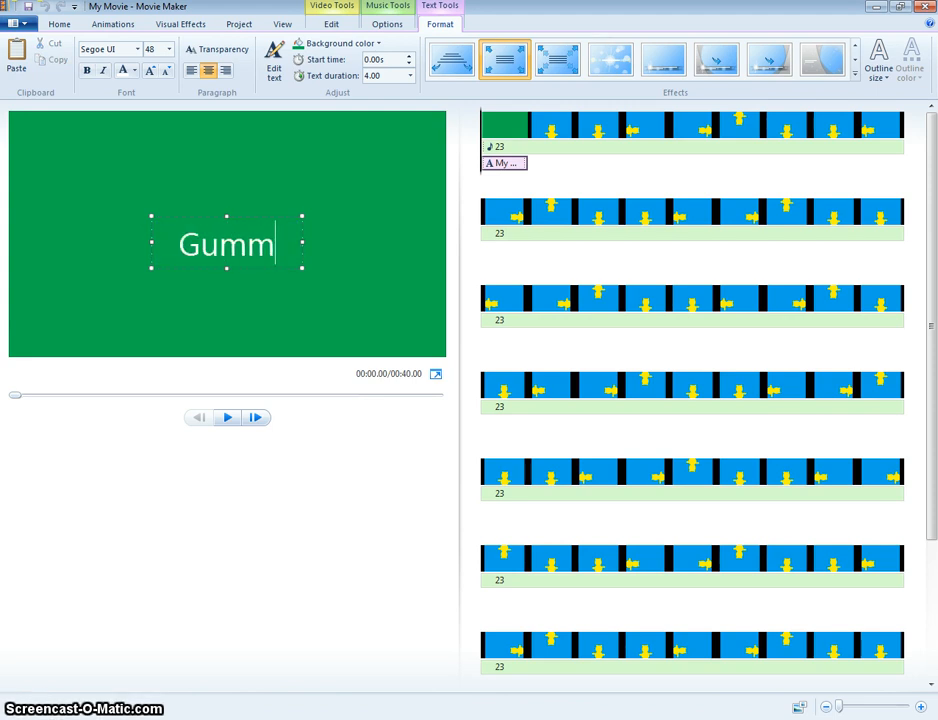
pyautogui.write('y Bear')
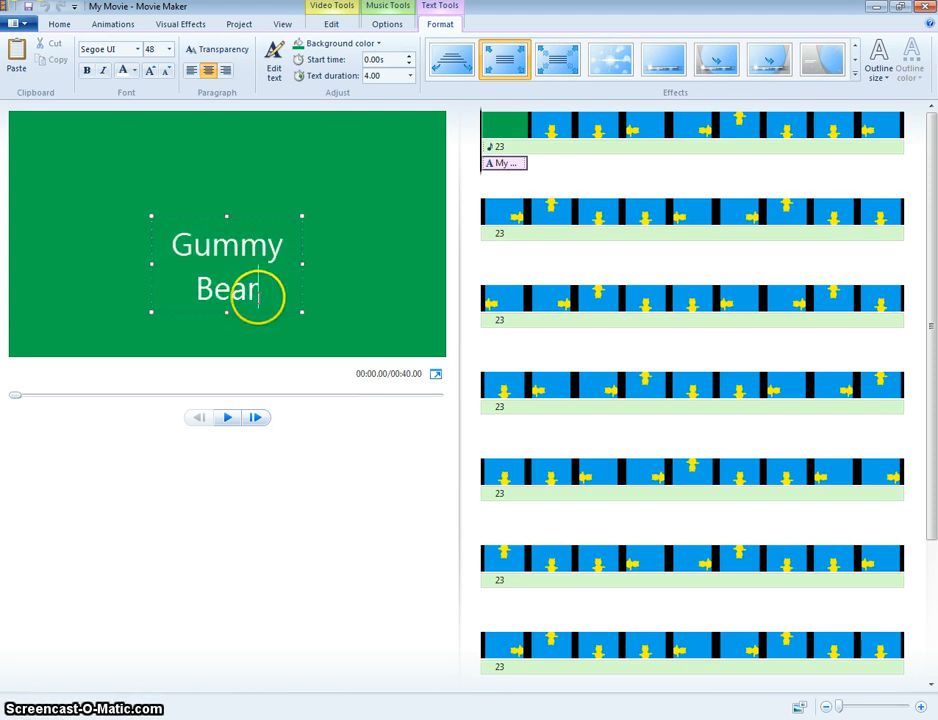
pyautogui.moveTo(258, 296); pyautogui.dragTo(73, 184)
pyautogui.click(137, 49)
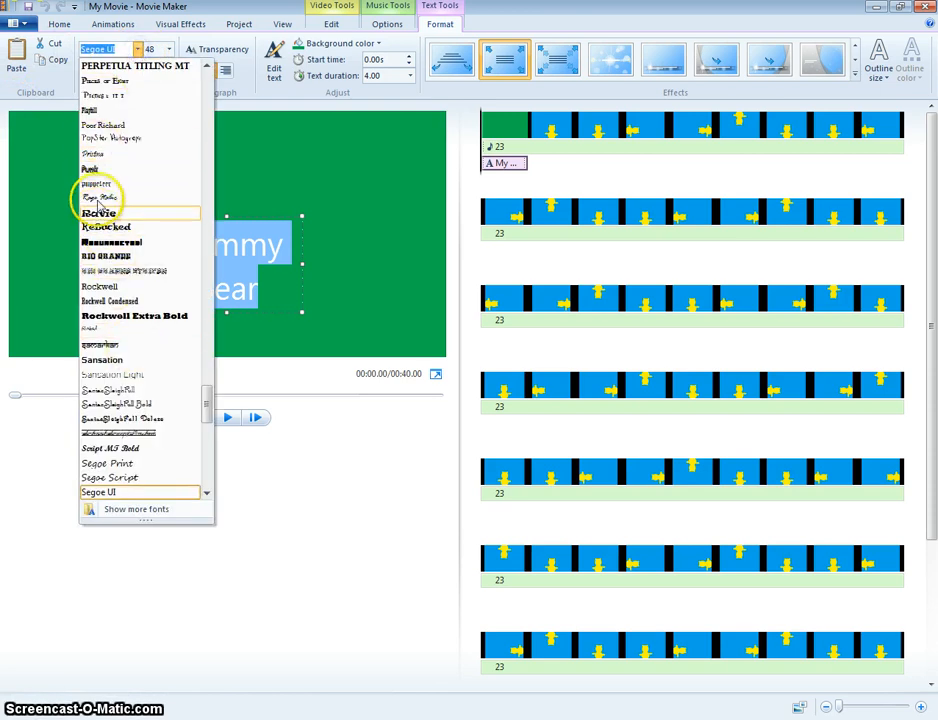
pyautogui.click(276, 93)
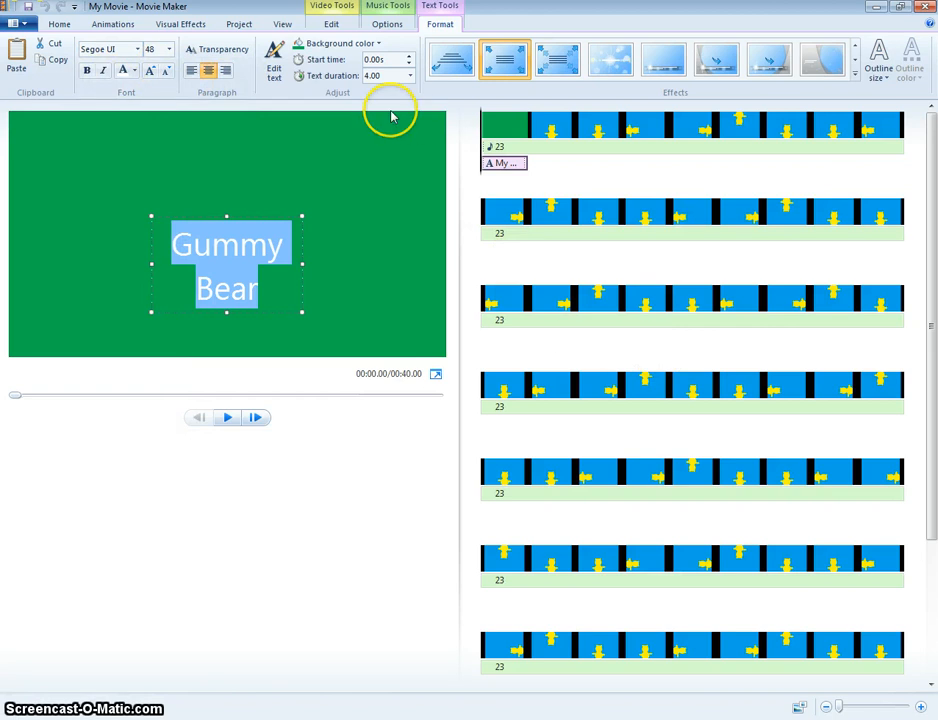
# Step: Add credits after the movie's last image, replace the name placeholder with "Illustrated By", and play the credits briefly
pyautogui.click(60, 24)
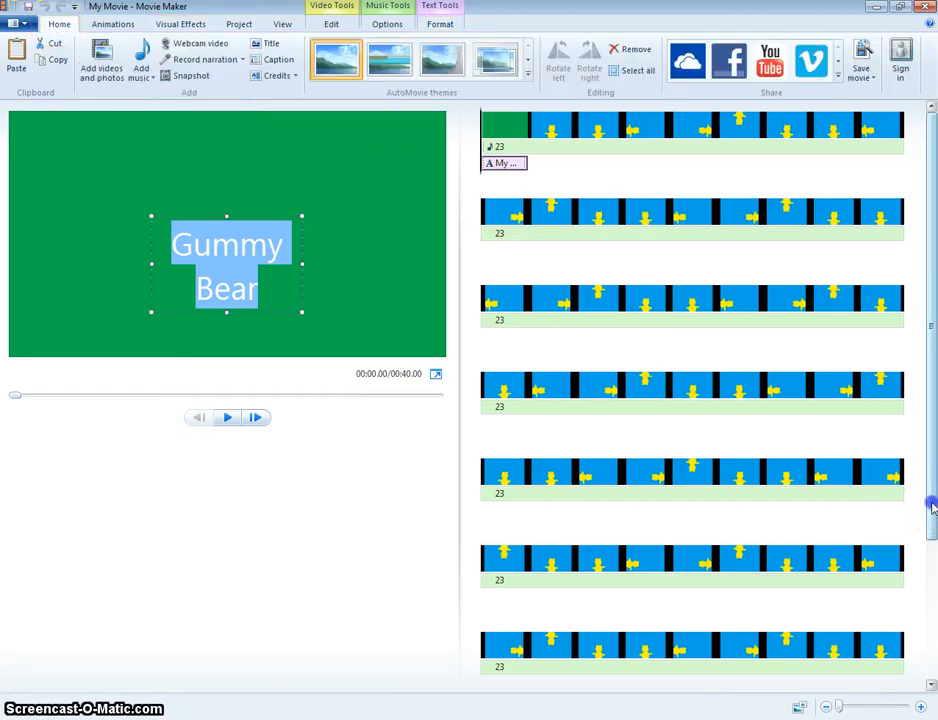
pyautogui.moveTo(930, 498); pyautogui.dragTo(930, 633)
pyautogui.click(515, 627)
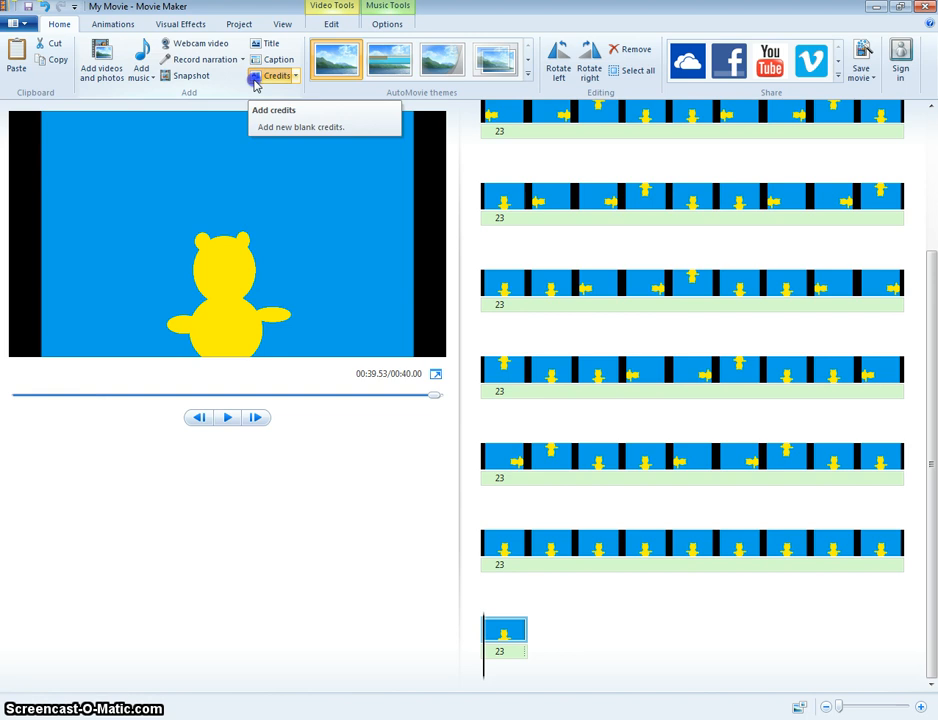
pyautogui.click(255, 82)
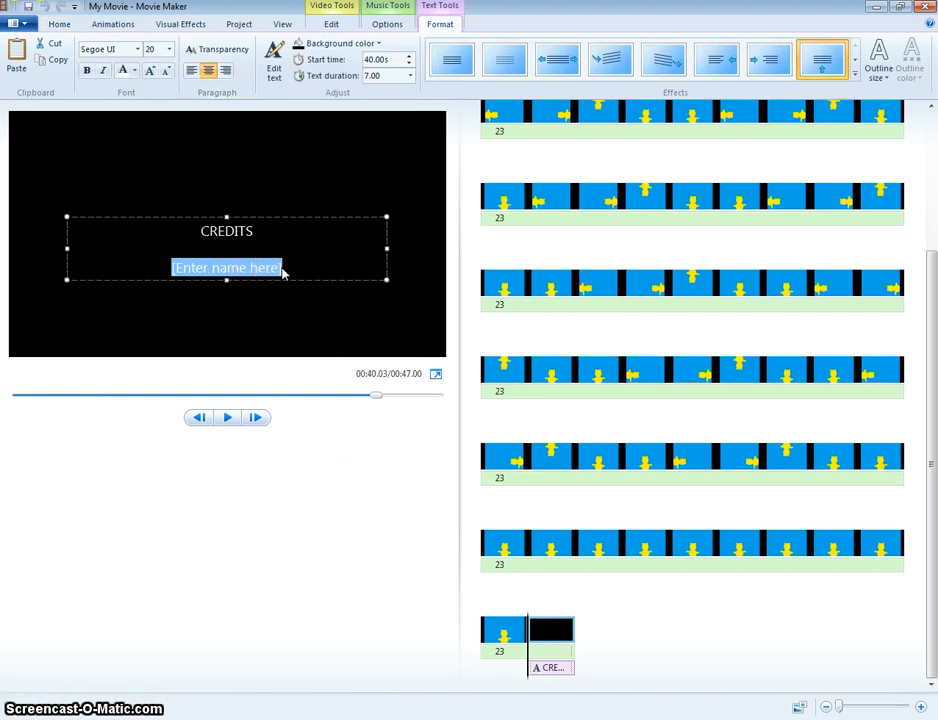
pyautogui.press('BackSpace')
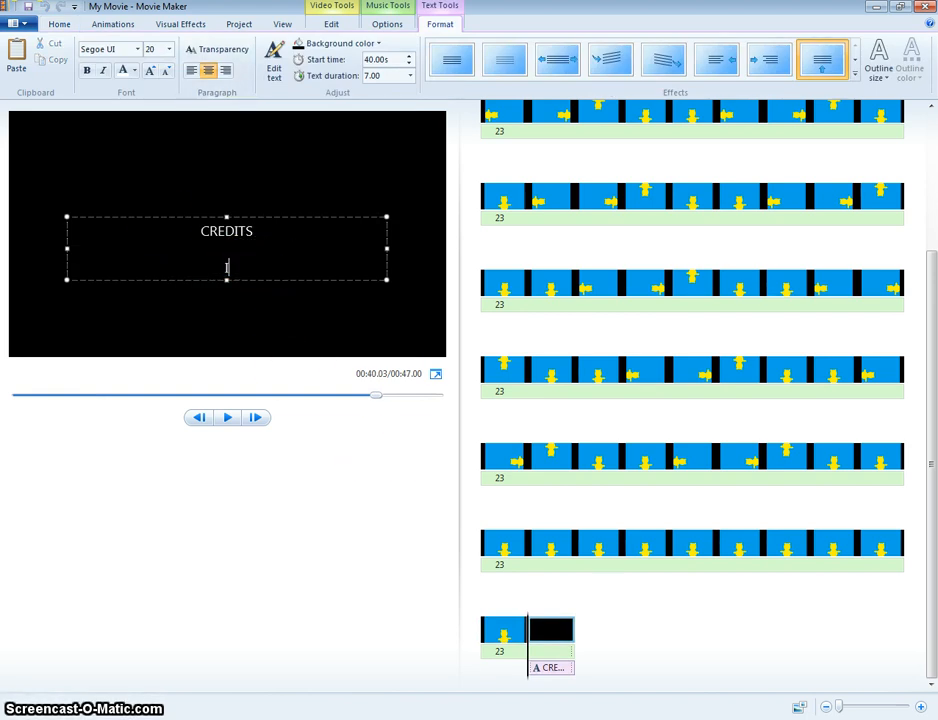
pyautogui.write('Illustrated By')
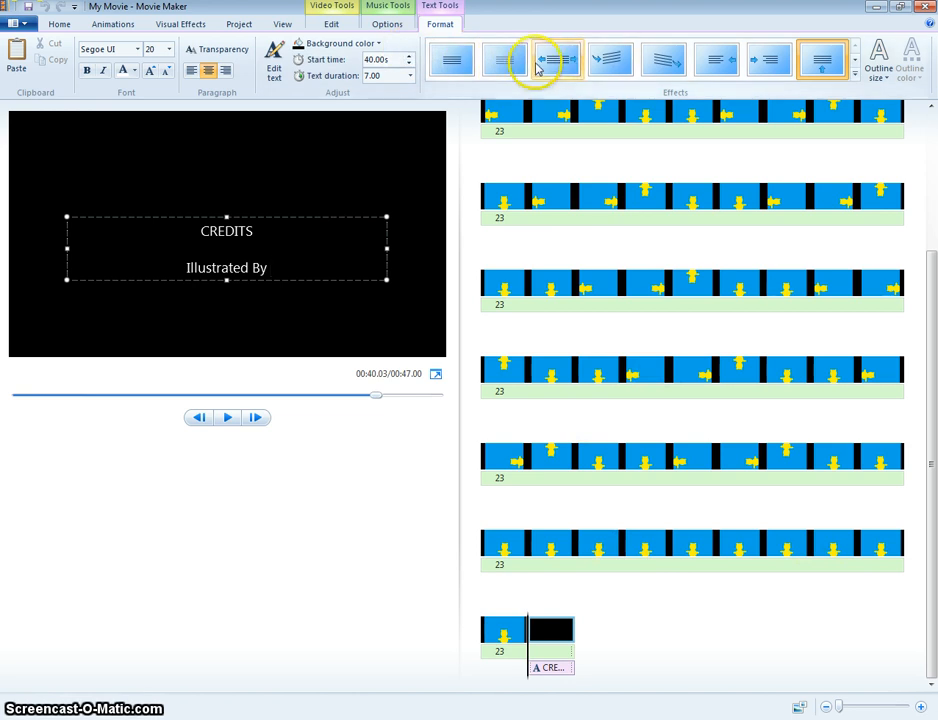
pyautogui.click(227, 418)
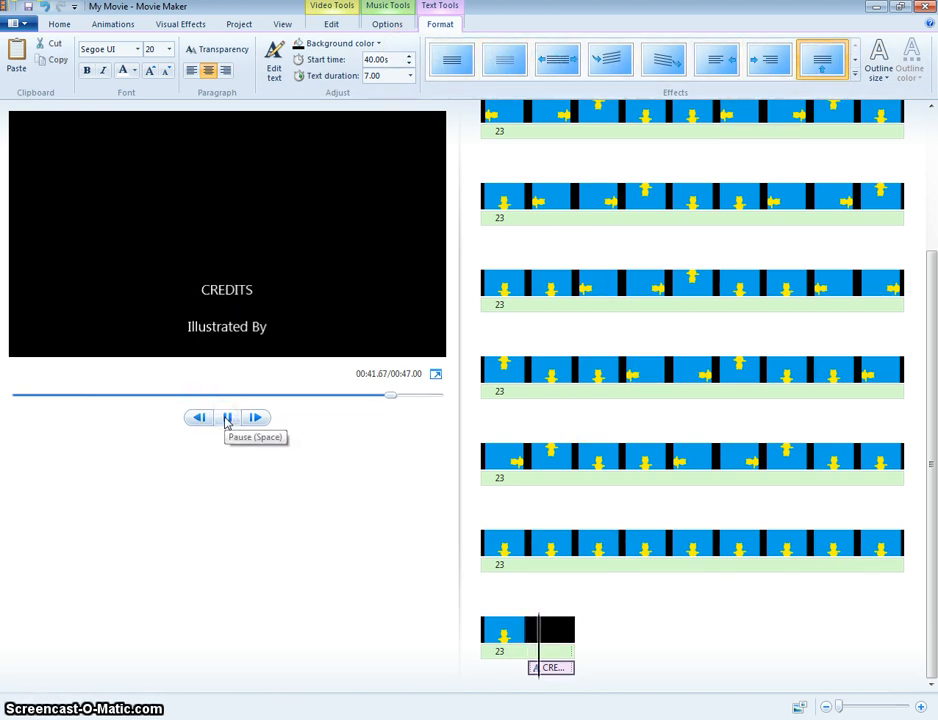
pyautogui.click(227, 418)
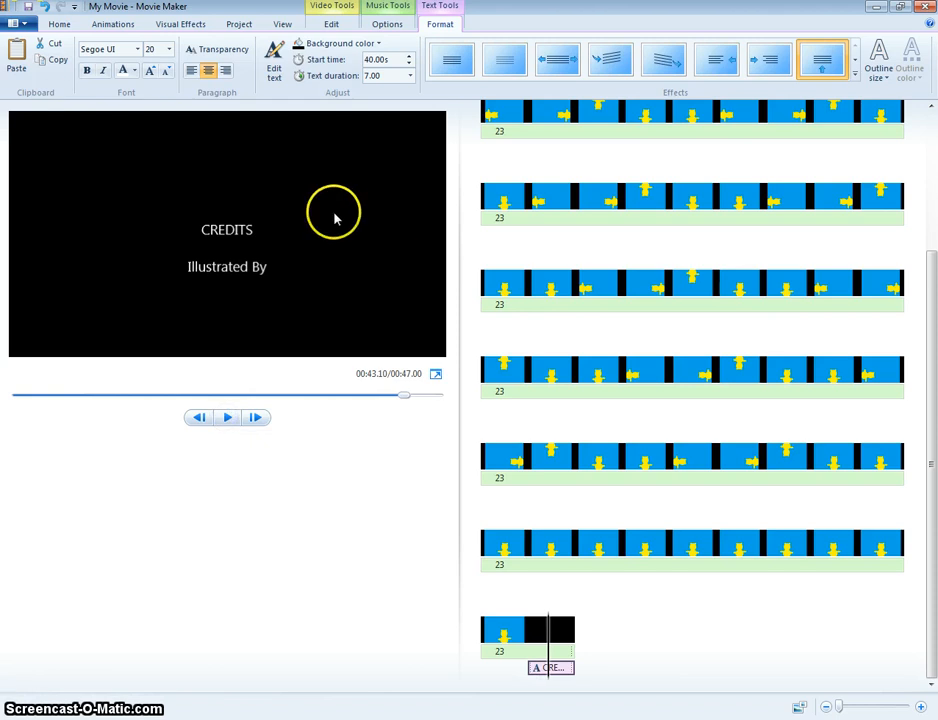
# Step: Preview the available transitions and visual effects on the sideways bear image at about 30.5 seconds
pyautogui.click(510, 452)
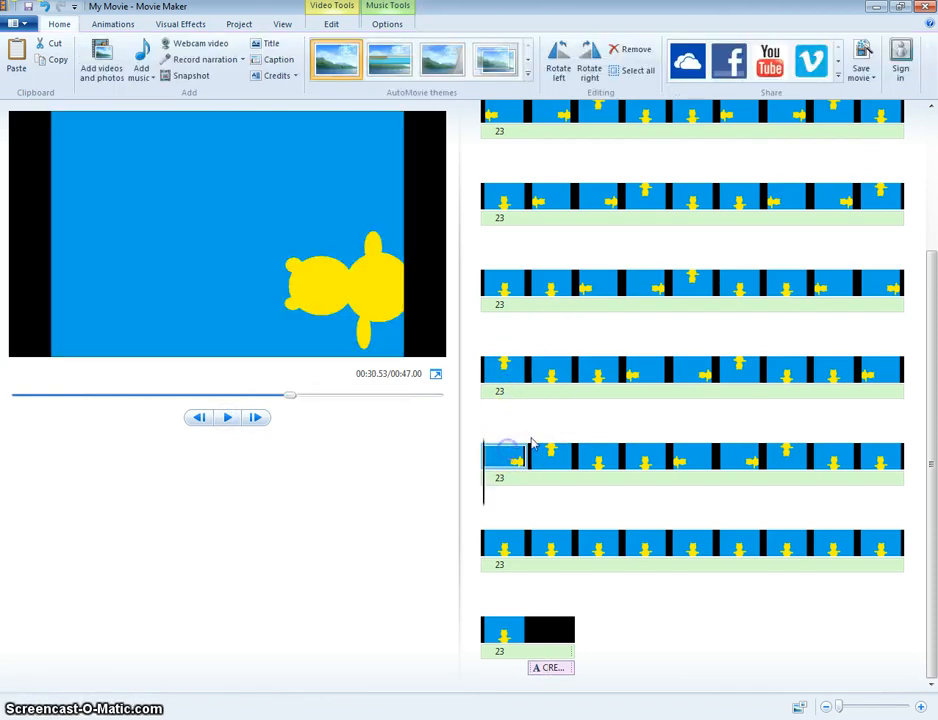
pyautogui.click(184, 27)
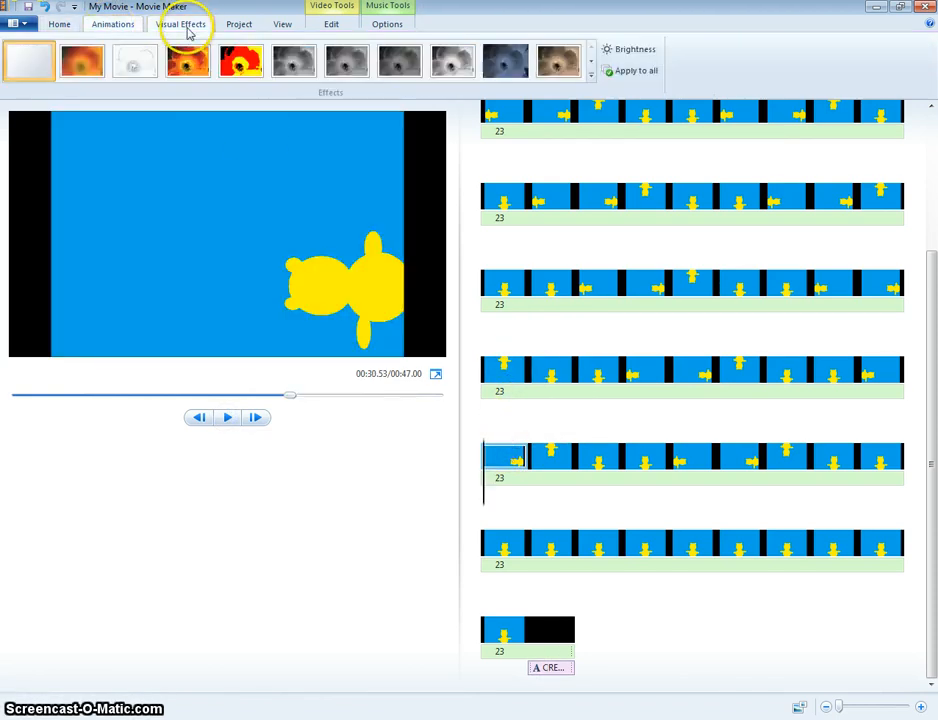
pyautogui.click(114, 28)
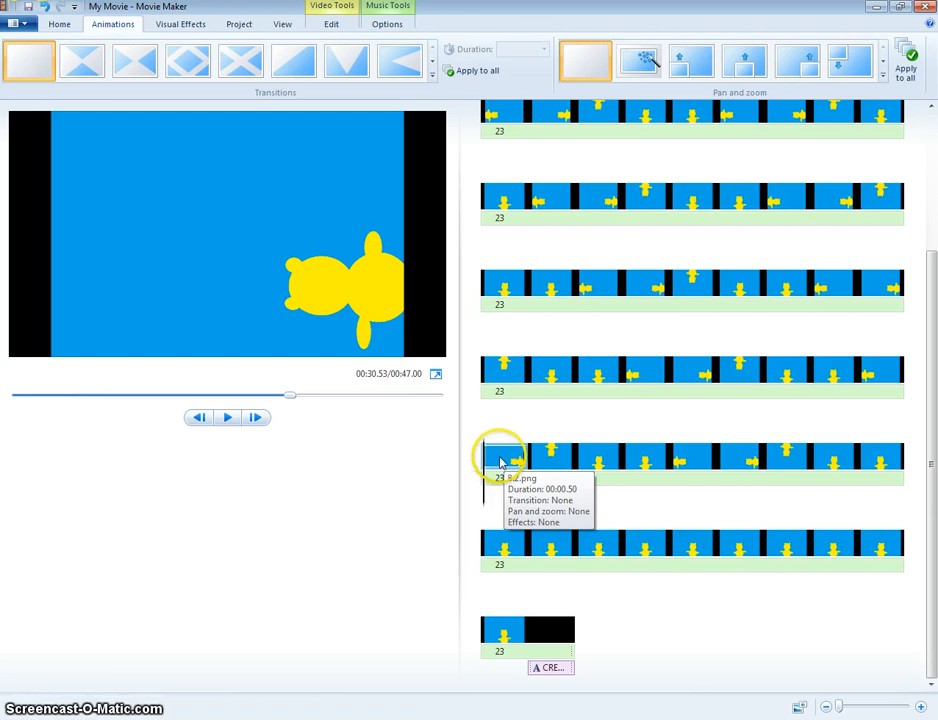
pyautogui.click(241, 69)
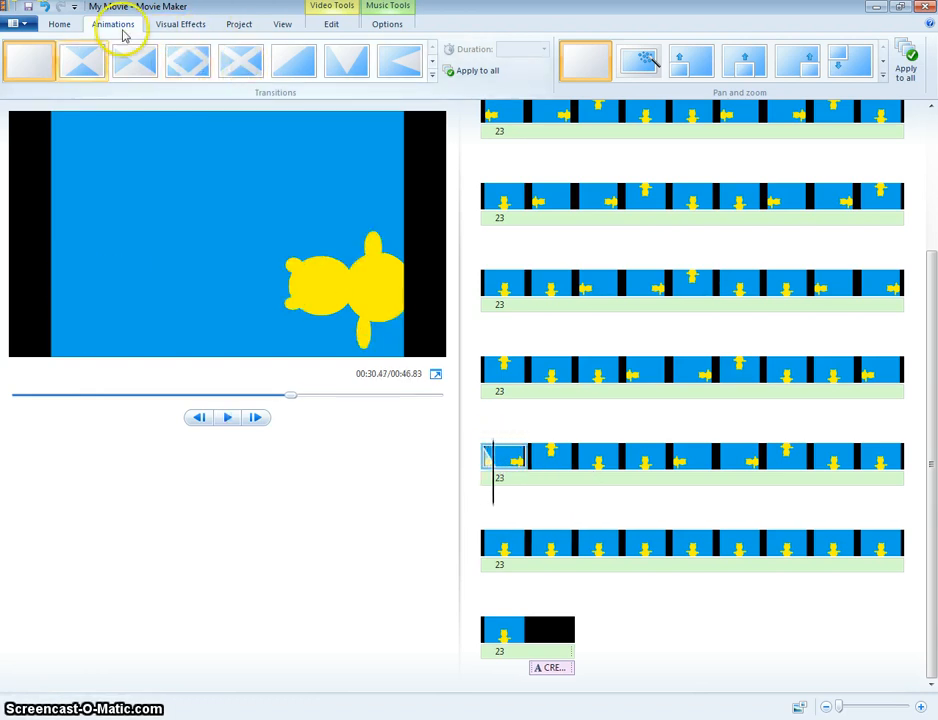
pyautogui.click(178, 25)
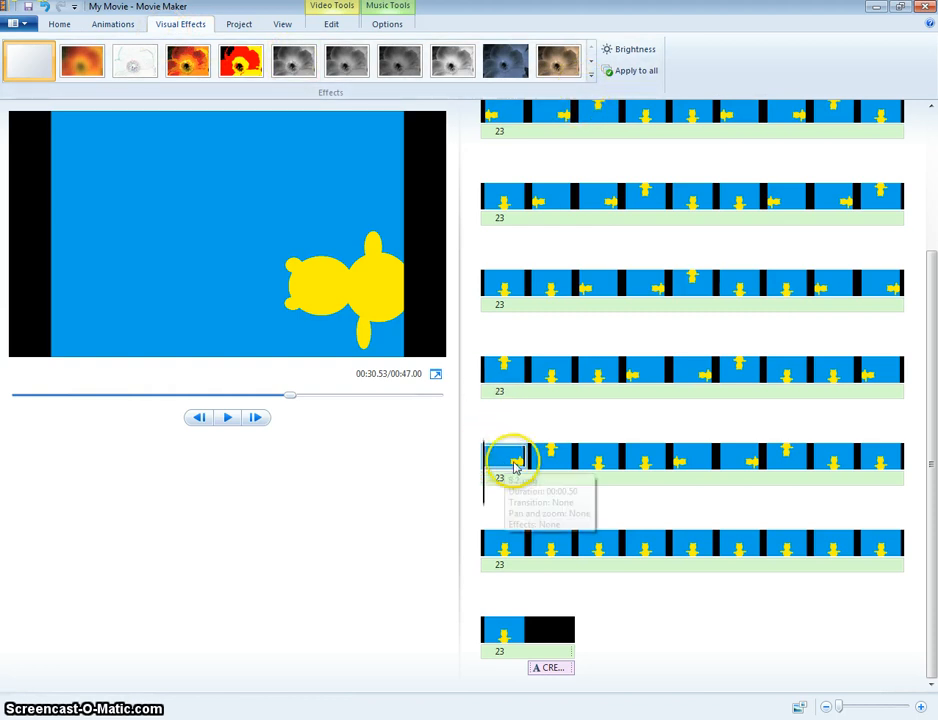
# Step: Try the tilted-picture effect from Motions and Fades on the nine upright bear images starting at 35 seconds, and play the result
pyautogui.click(503, 547)
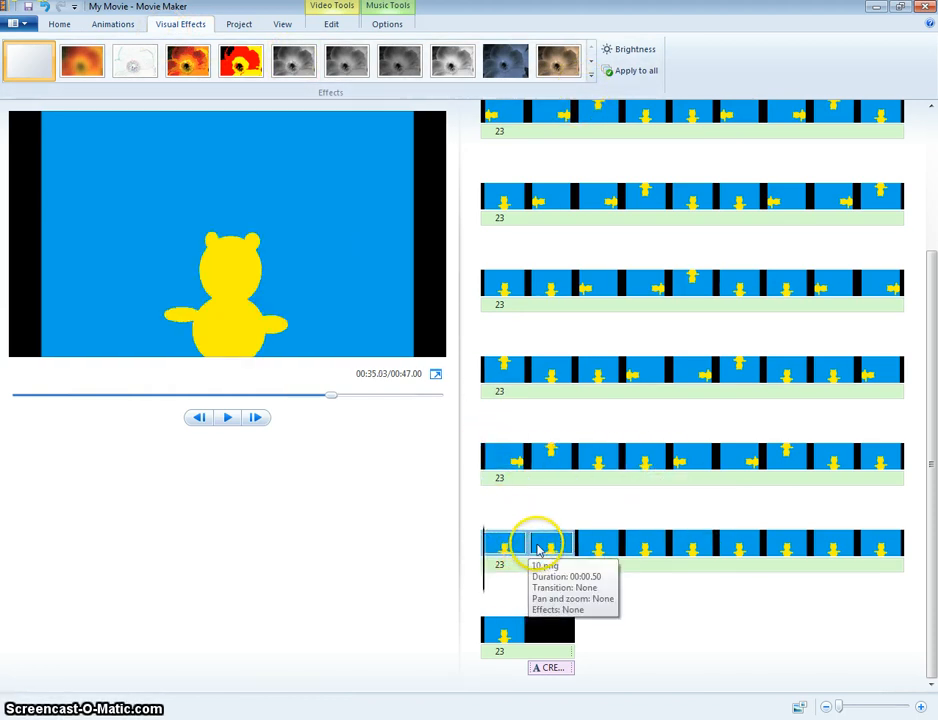
pyautogui.keyDown('shift'); pyautogui.click(876, 541); pyautogui.keyUp('shift')
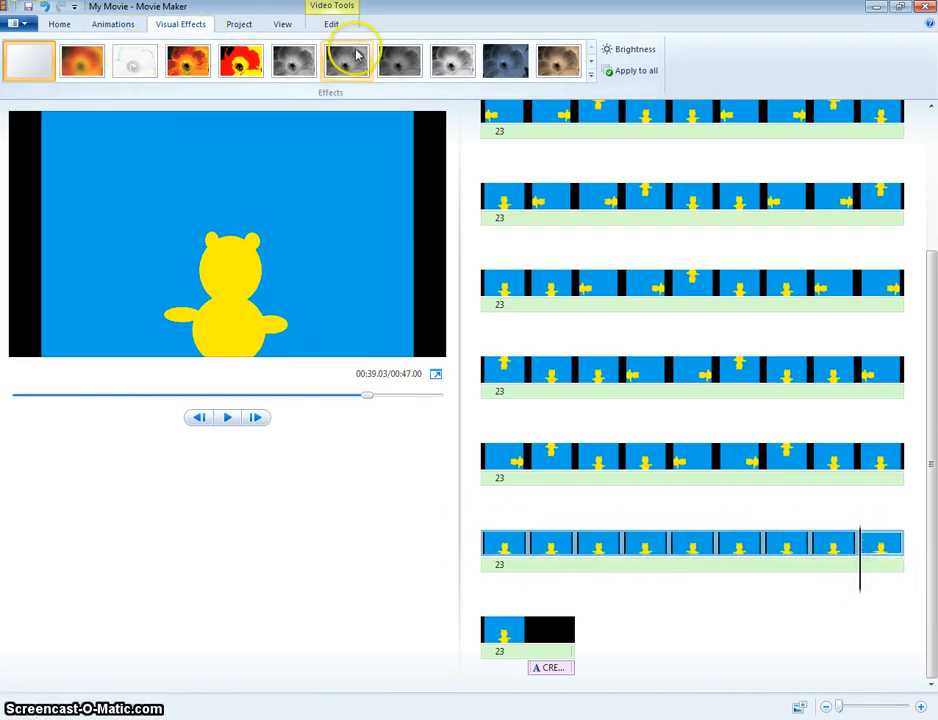
pyautogui.click(590, 75)
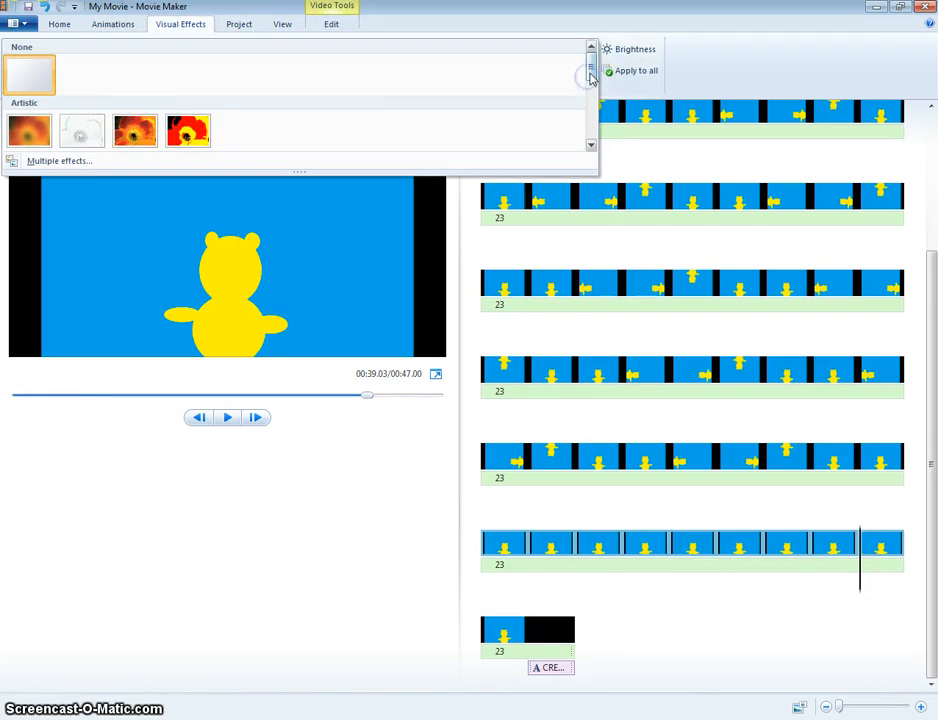
pyautogui.moveTo(590, 75); pyautogui.dragTo(584, 151)
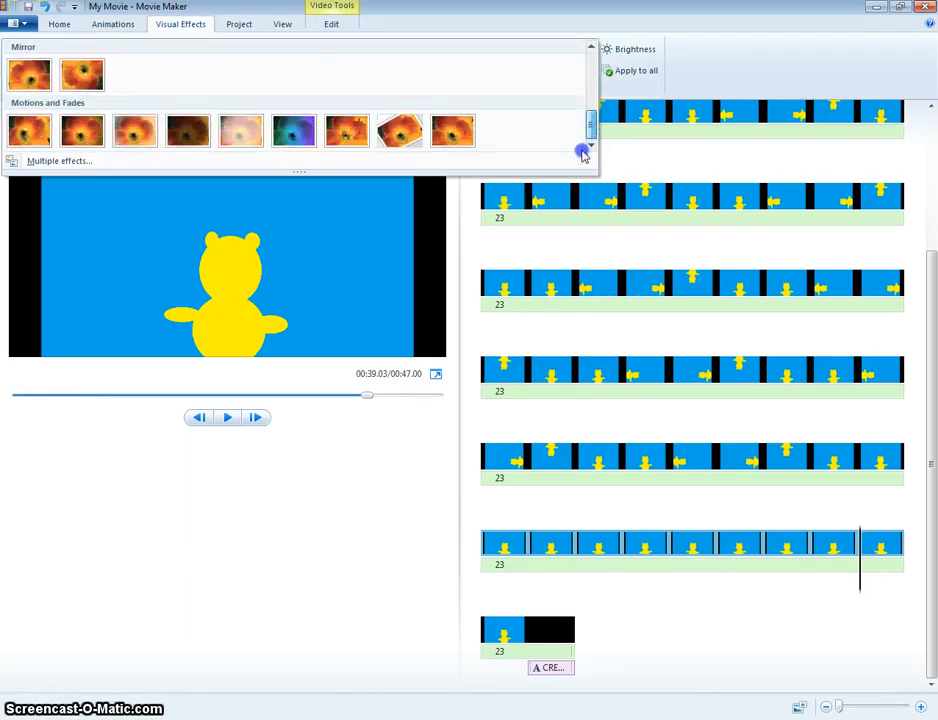
pyautogui.click(396, 141)
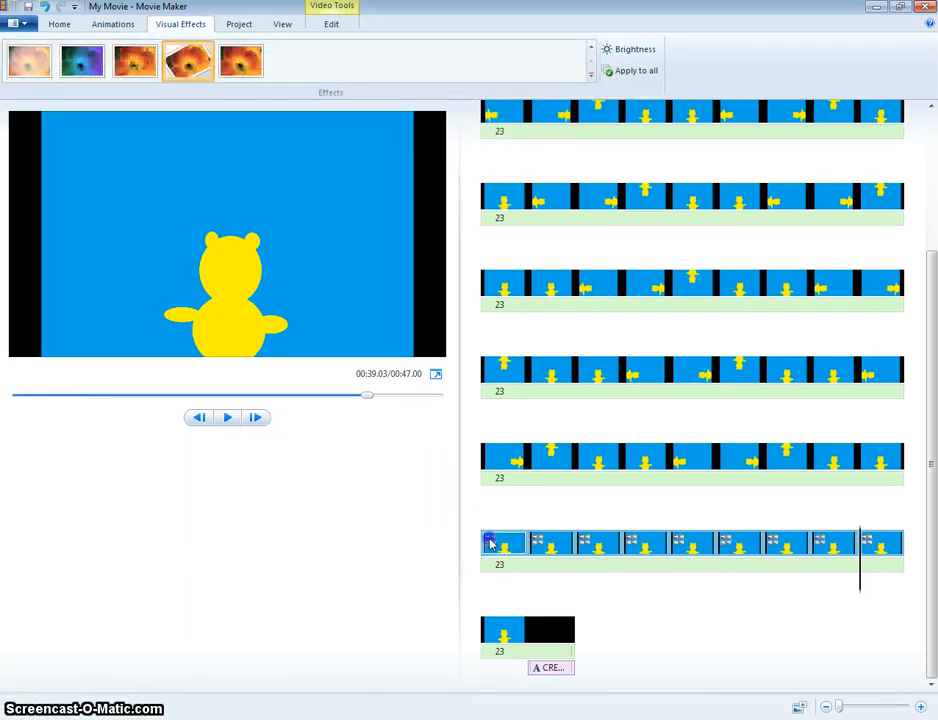
pyautogui.click(228, 418)
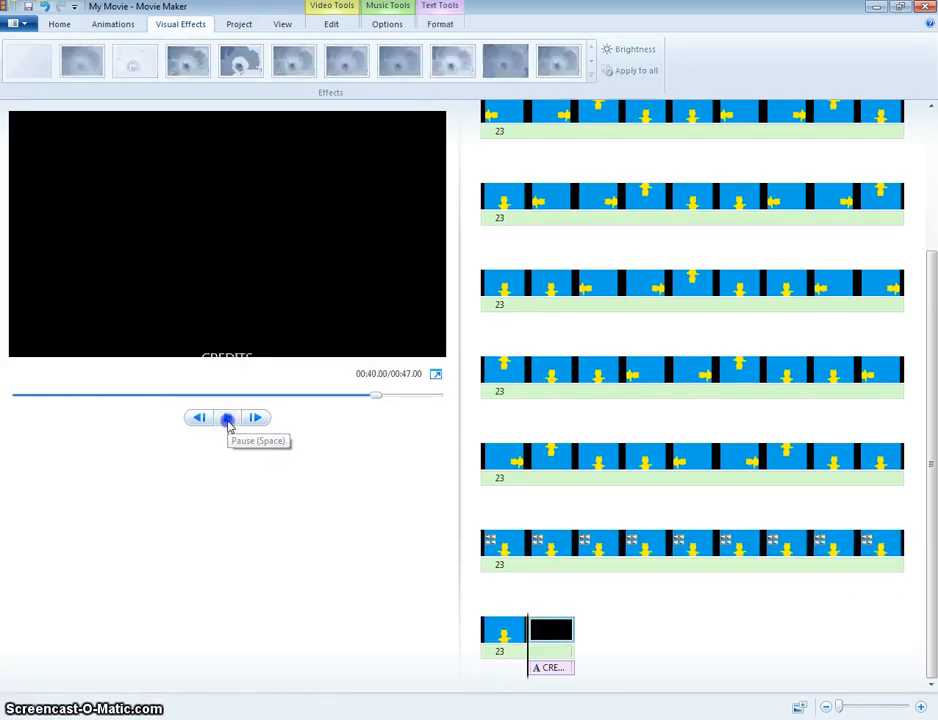
pyautogui.click(228, 423)
# Step: Remove the visual effect from all nine upright bear images starting at 35 seconds
pyautogui.click(507, 542)
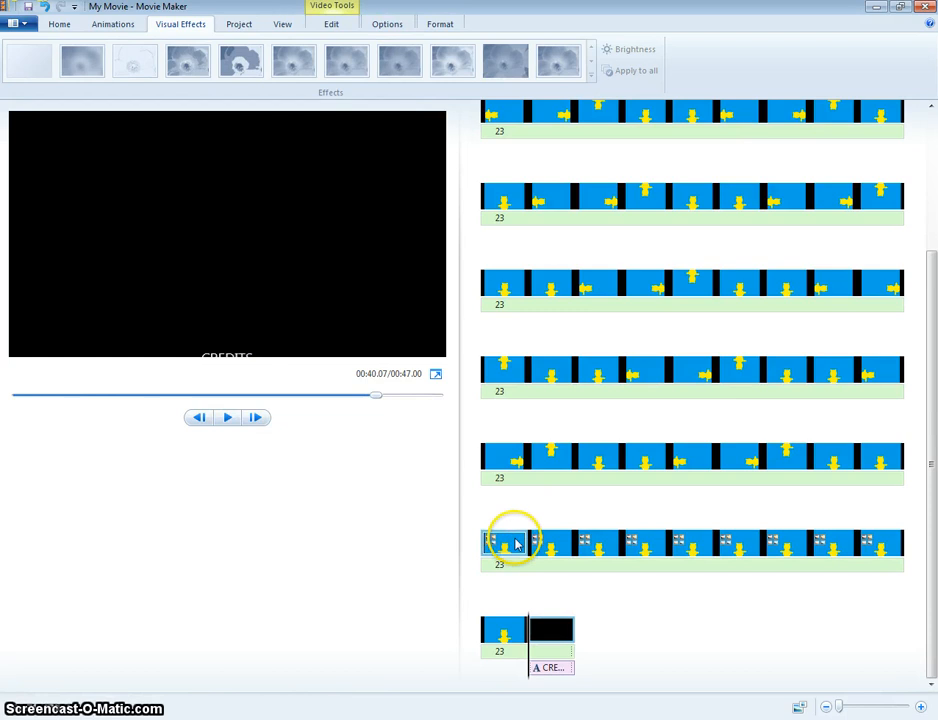
pyautogui.moveTo(503, 545); pyautogui.dragTo(657, 555)
pyautogui.keyDown('ctrl'); pyautogui.click(697, 549); pyautogui.keyUp('ctrl')
pyautogui.keyDown('ctrl'); pyautogui.click(743, 550); pyautogui.keyUp('ctrl')
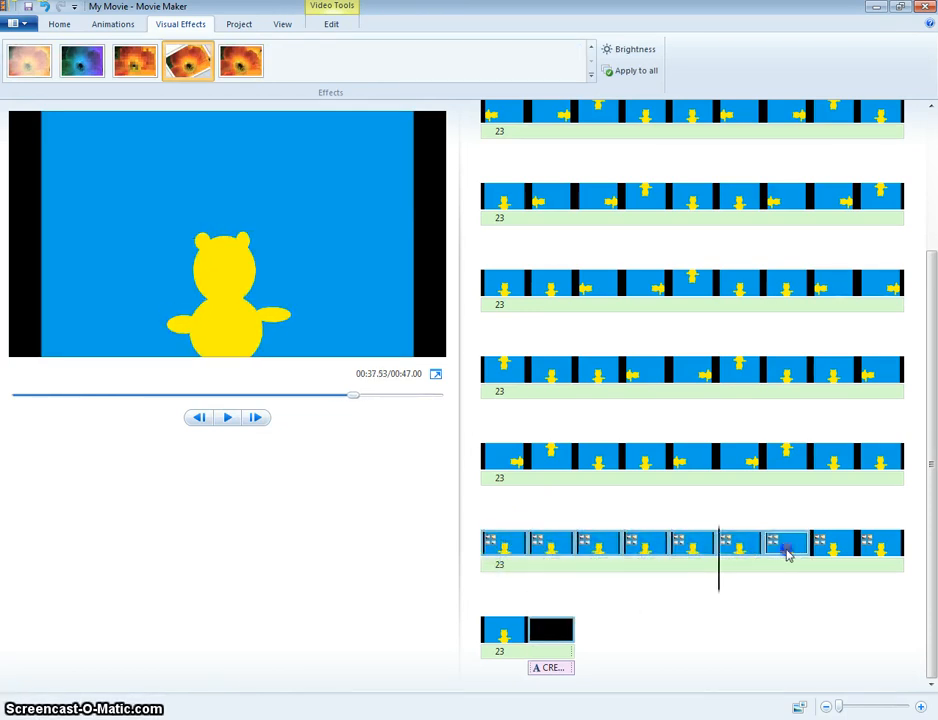
pyautogui.keyDown('ctrl'); pyautogui.click(787, 552); pyautogui.keyUp('ctrl')
pyautogui.keyDown('ctrl'); pyautogui.click(831, 551); pyautogui.keyUp('ctrl')
pyautogui.keyDown('ctrl'); pyautogui.click(881, 547); pyautogui.keyUp('ctrl')
pyautogui.click(590, 49)
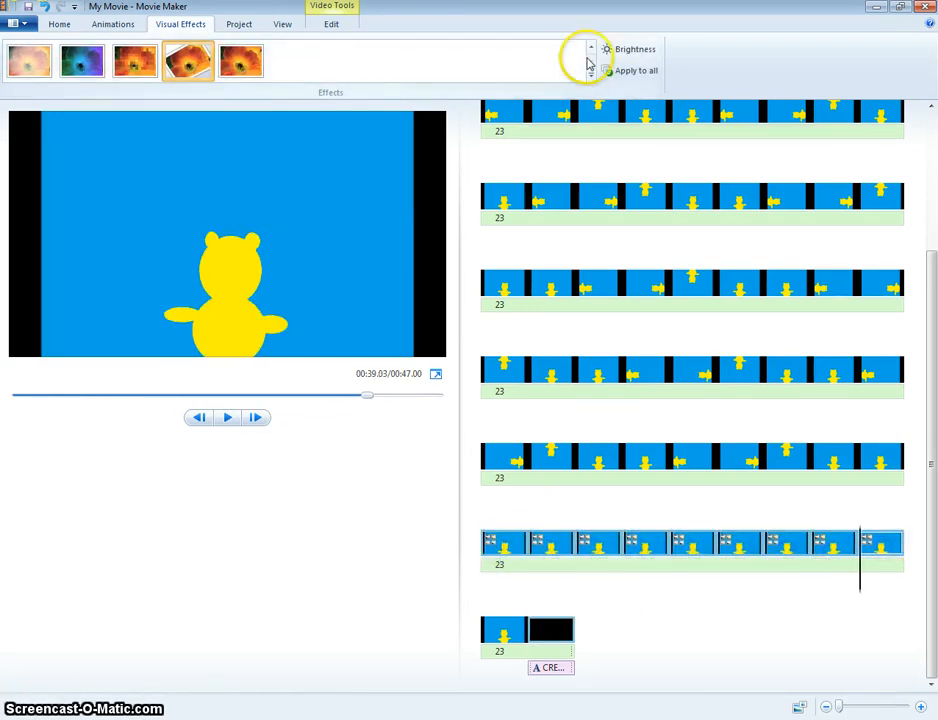
pyautogui.click(38, 63)
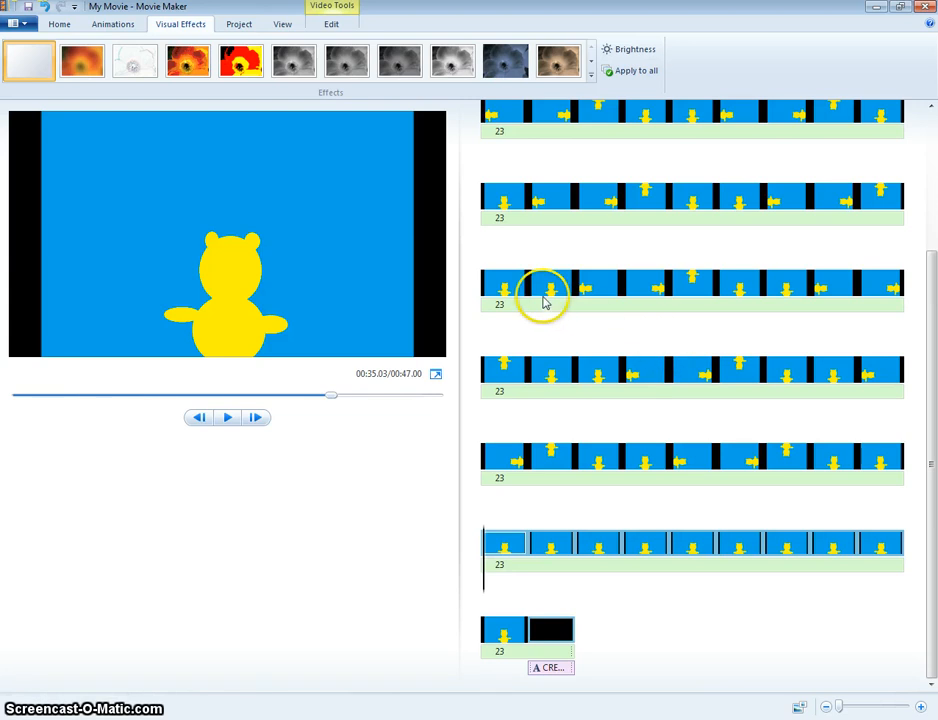
# Step: Save the movie for computer as the MPEG-4/H.264 file jkffinal in the jkf music folder, and play the saved file
pyautogui.click(14, 28)
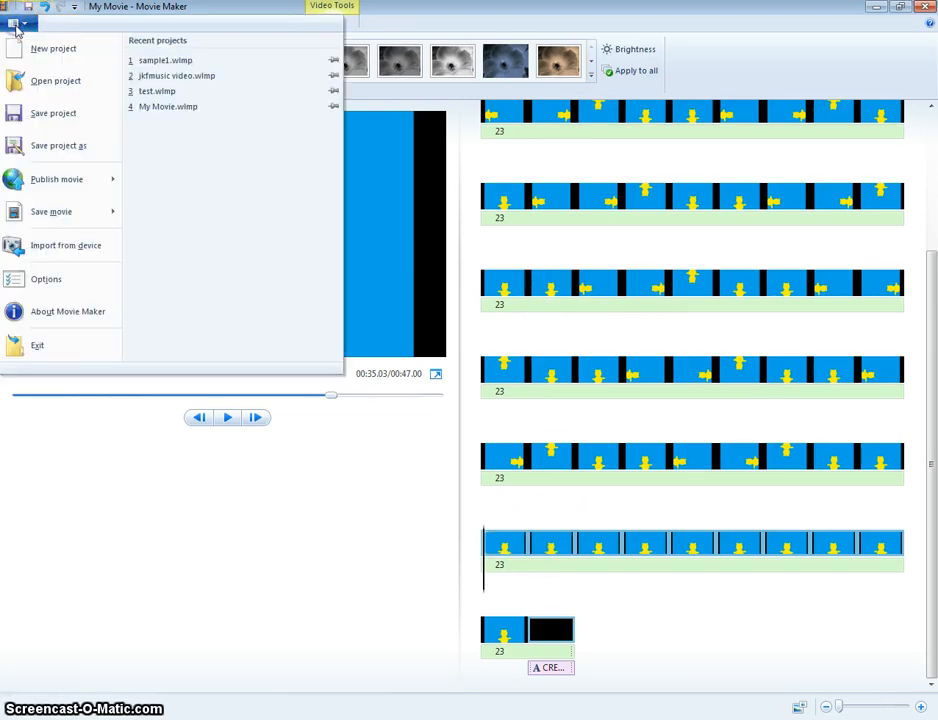
pyautogui.click(465, 50)
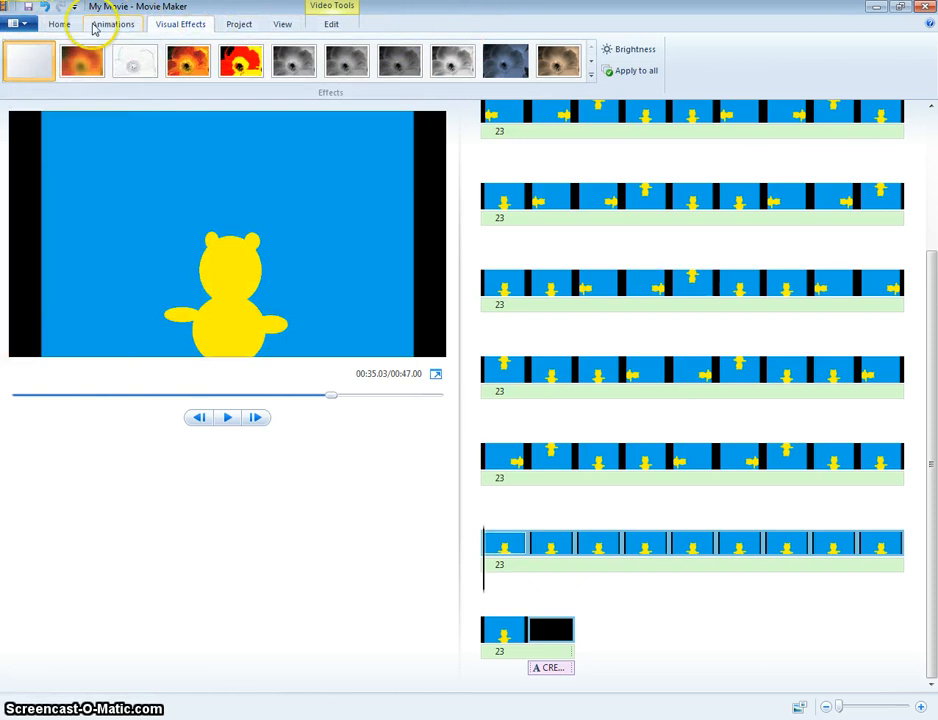
pyautogui.click(60, 24)
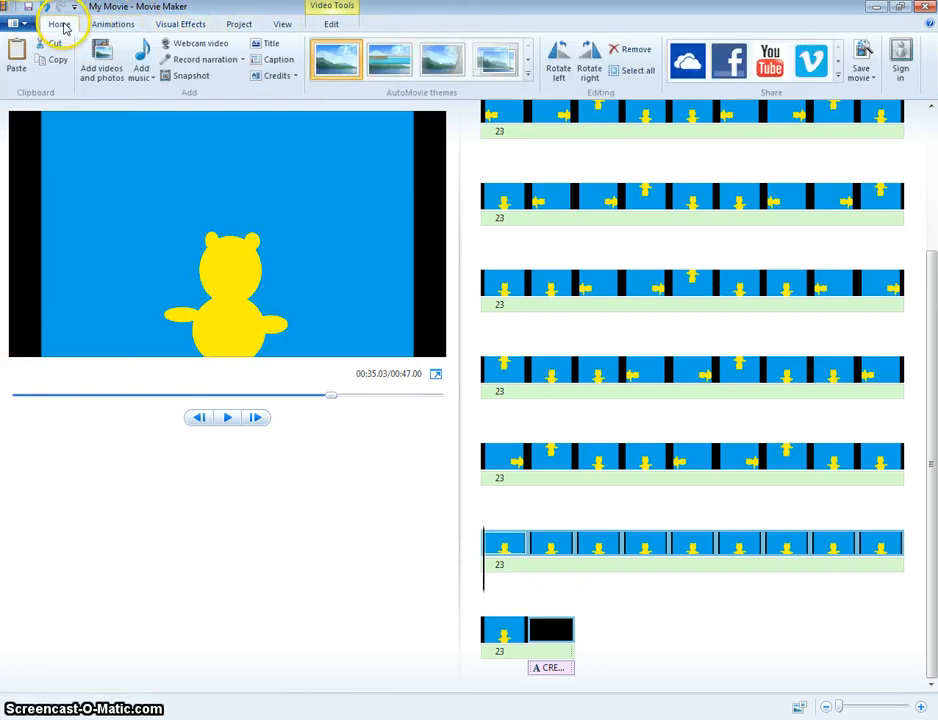
pyautogui.click(862, 72)
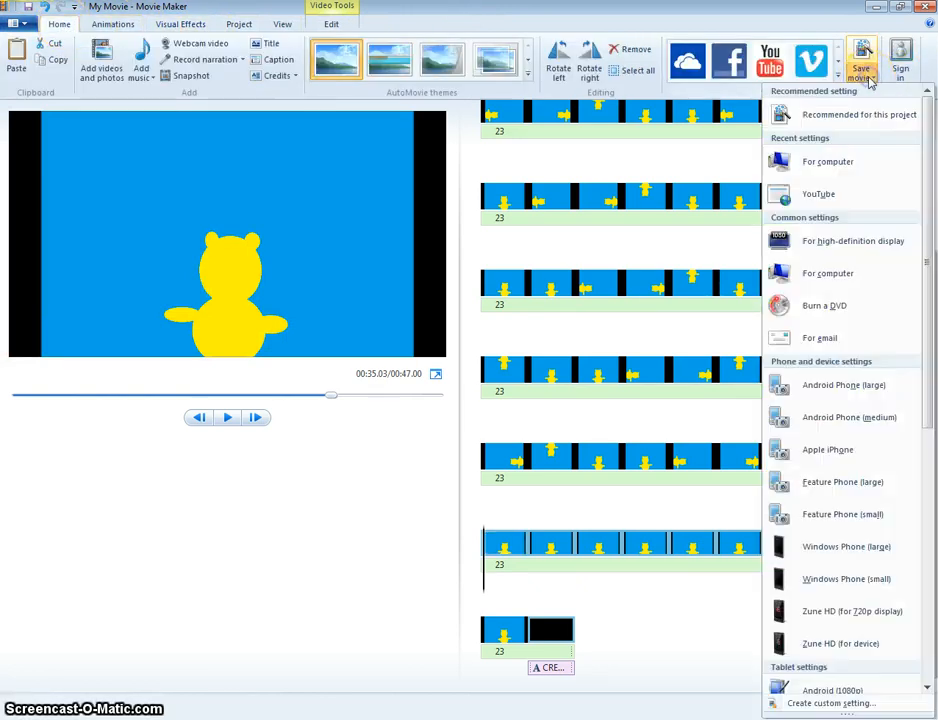
pyautogui.click(842, 275)
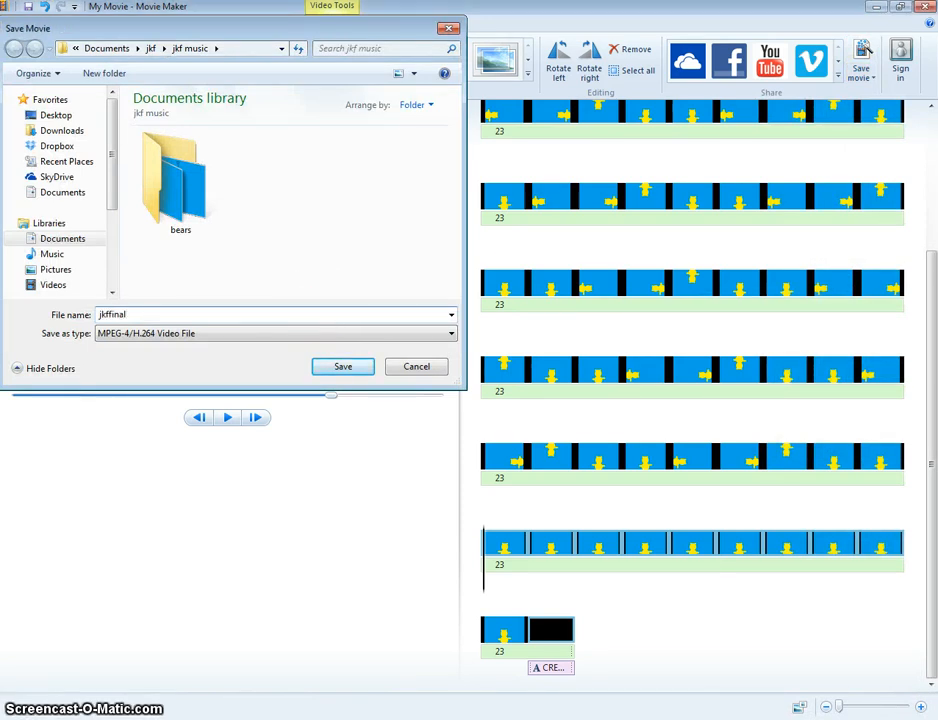
pyautogui.click(318, 370)
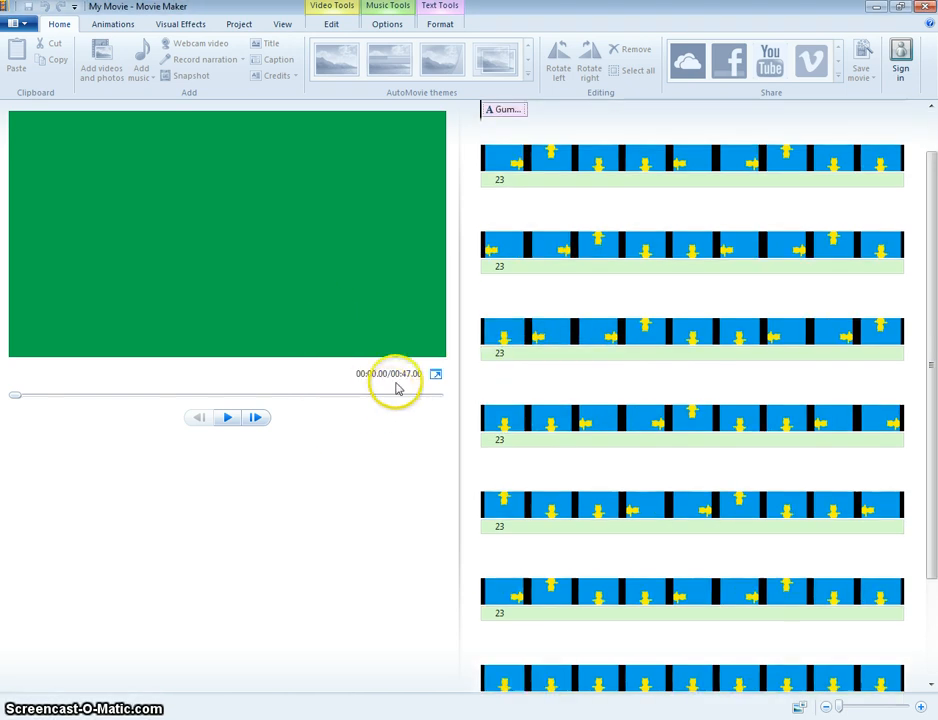
pyautogui.click(509, 389)
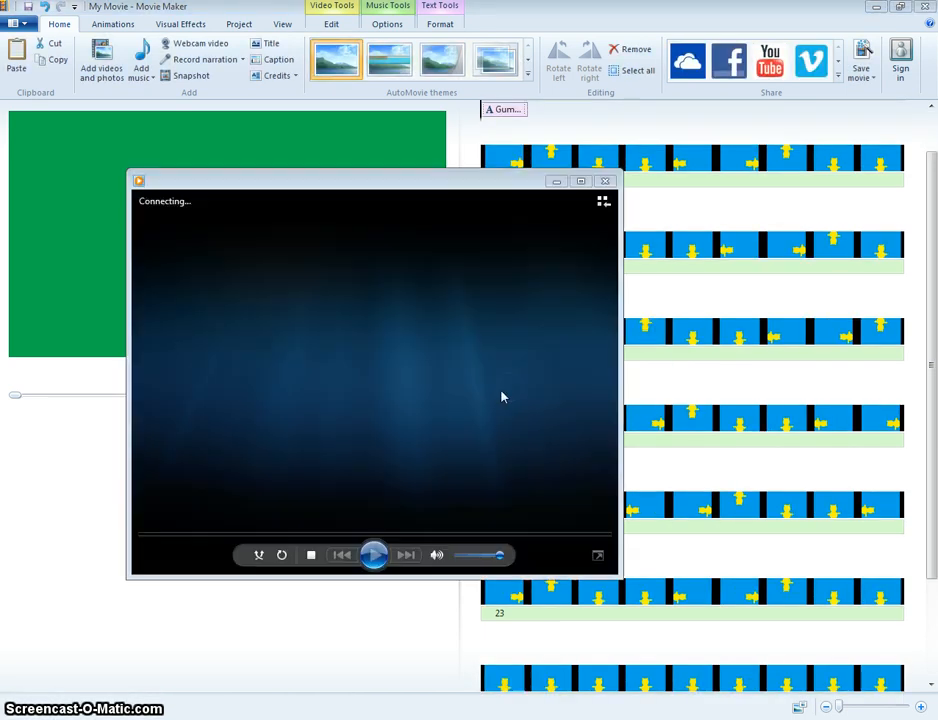
pyautogui.click(374, 555)
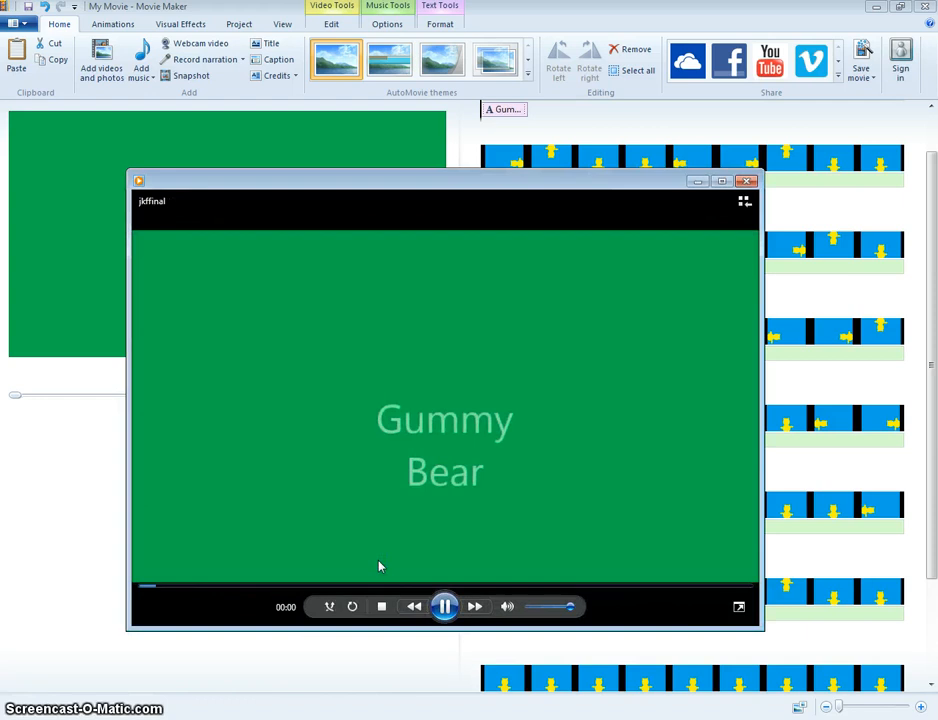